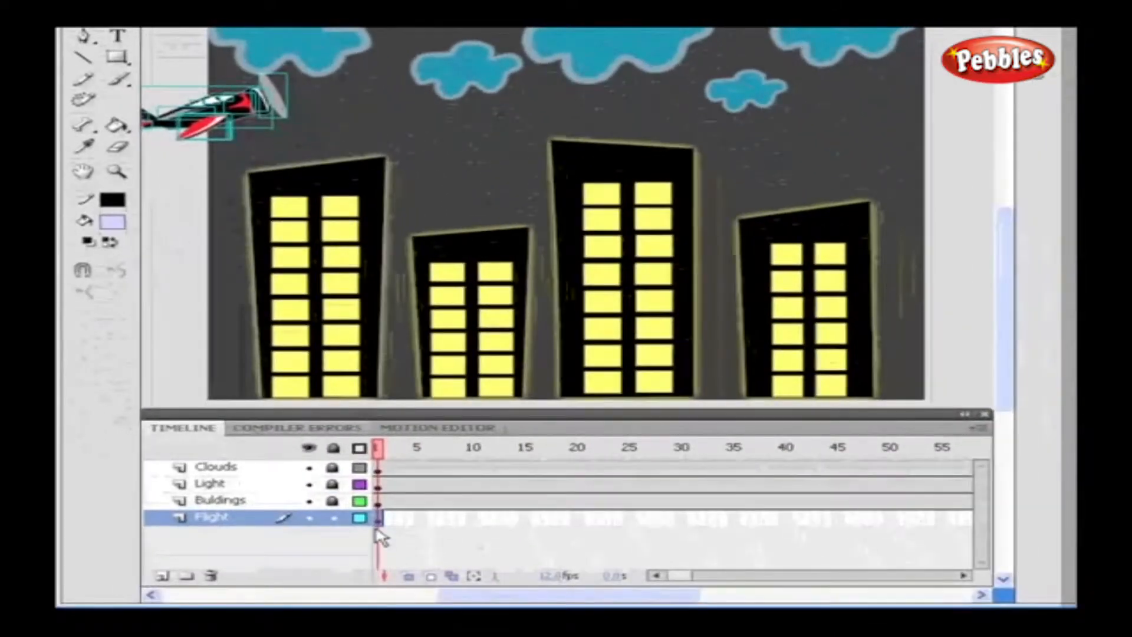
Create a motion tween on the Flight layer, converting the airplane's parts to a symbol, and extend the tween to frame 35
right_click(380, 521)
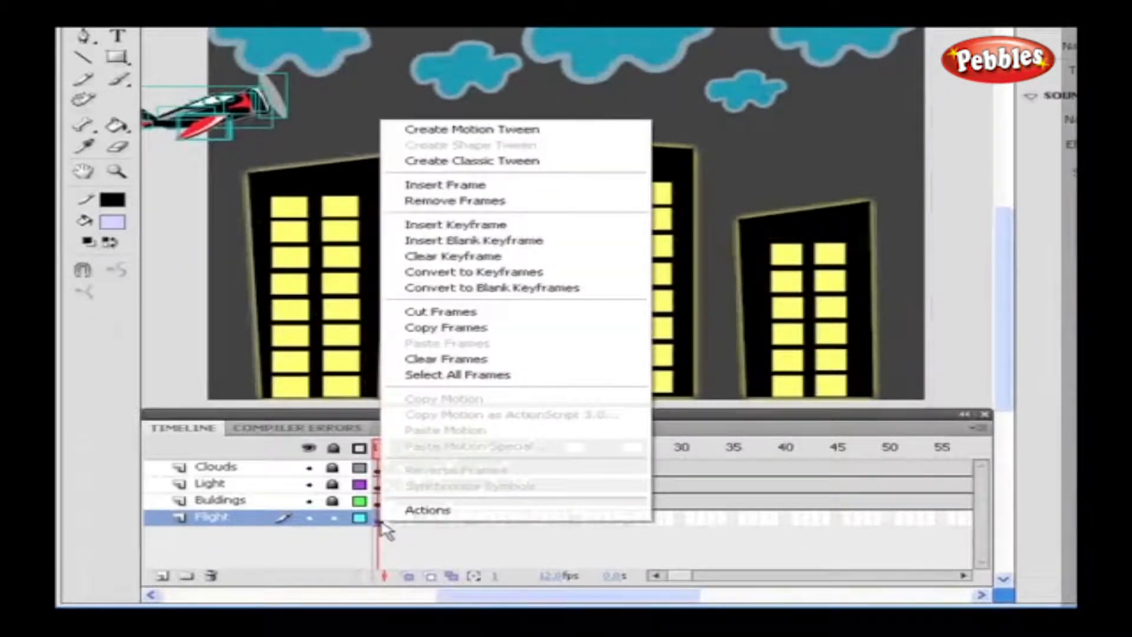
click(432, 131)
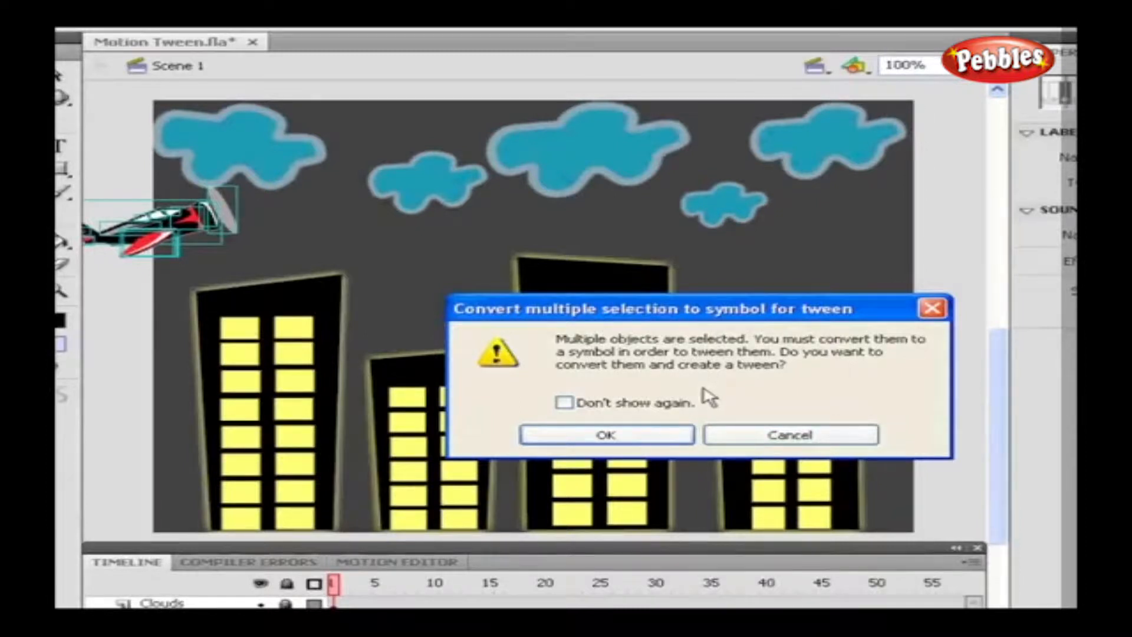
click(664, 436)
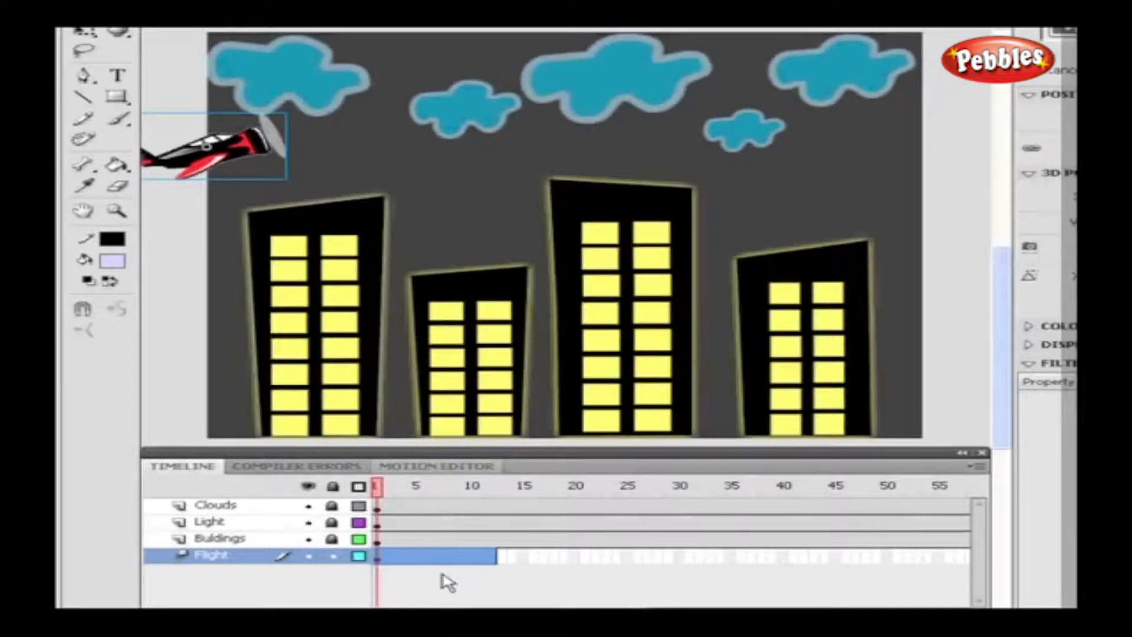
drag(497, 556, 731, 560)
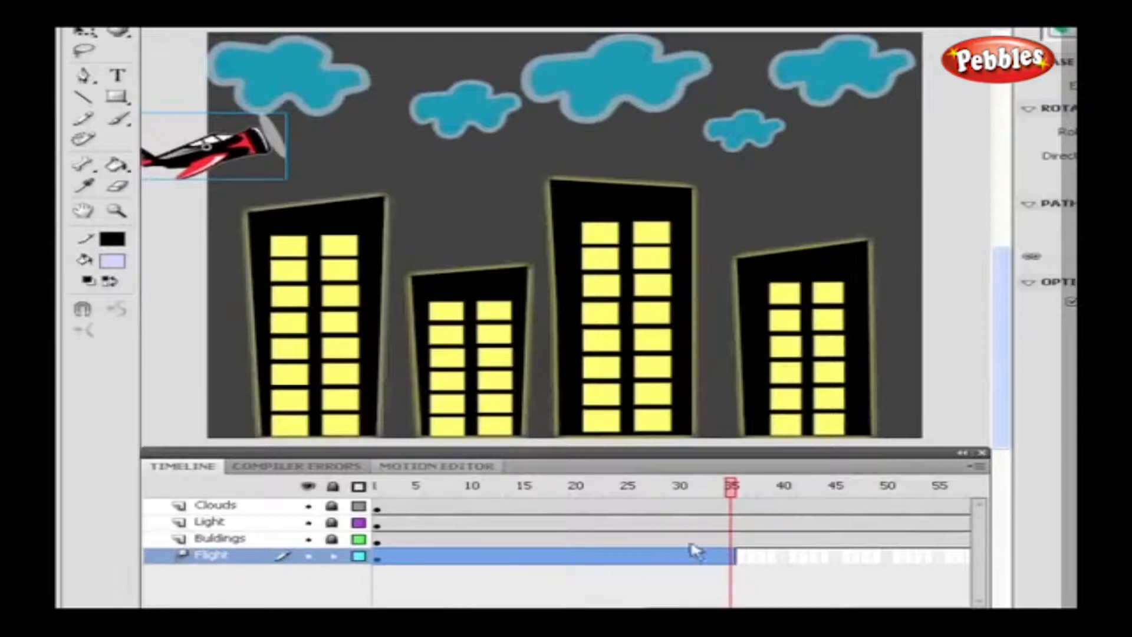
At frame 35, move the airplane to the middle of the sky below the clouds and scale it down with Free Transform
drag(253, 169, 566, 135)
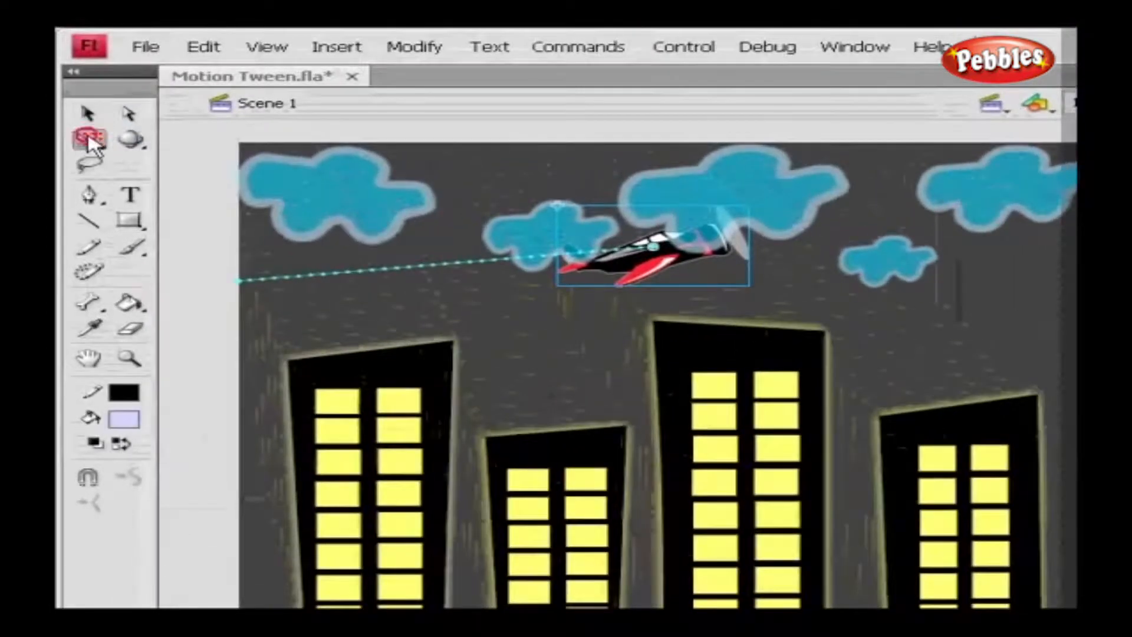
click(89, 139)
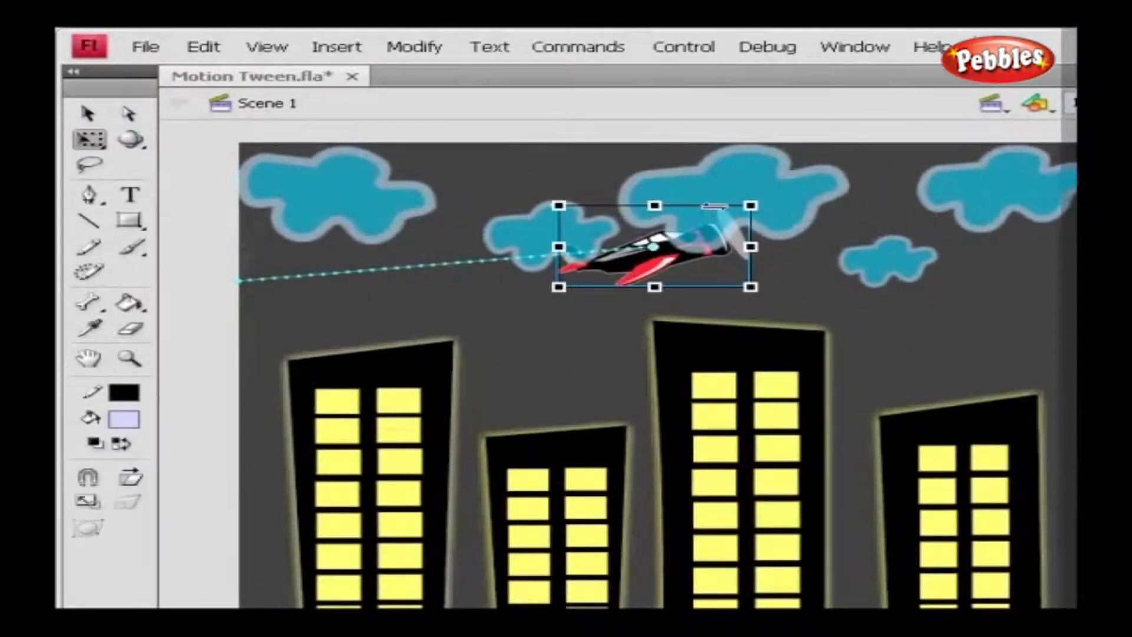
drag(752, 205, 703, 221)
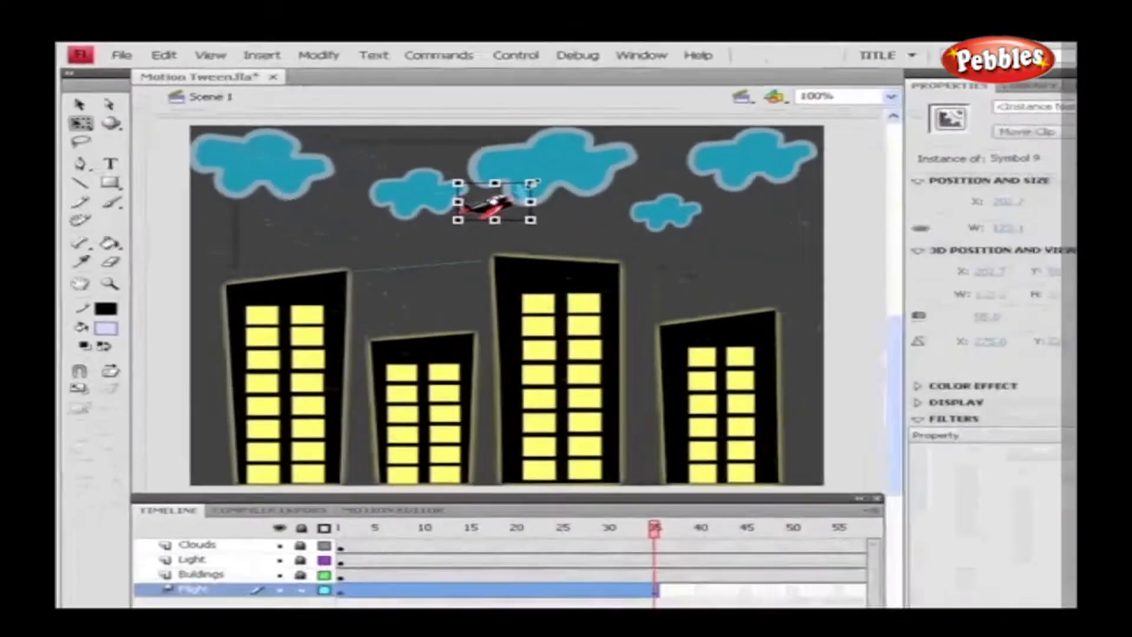
Extend the Flight tween to frame 60 and move the airplane there onto the large cloud at the scene's upper-right end
drag(529, 568, 545, 570)
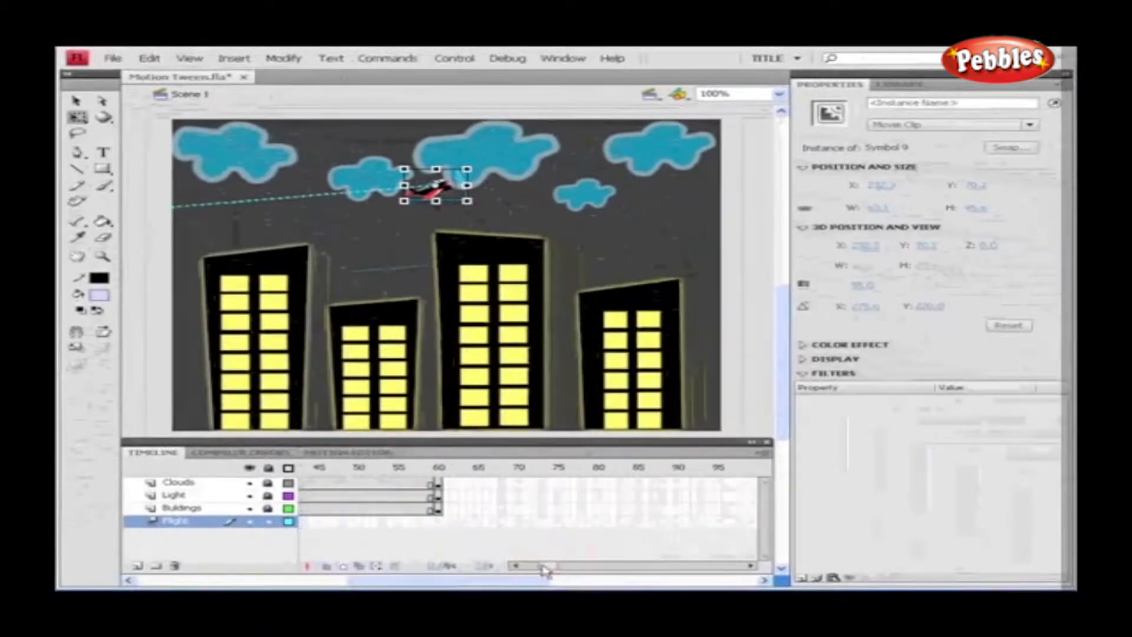
click(440, 522)
click(438, 525)
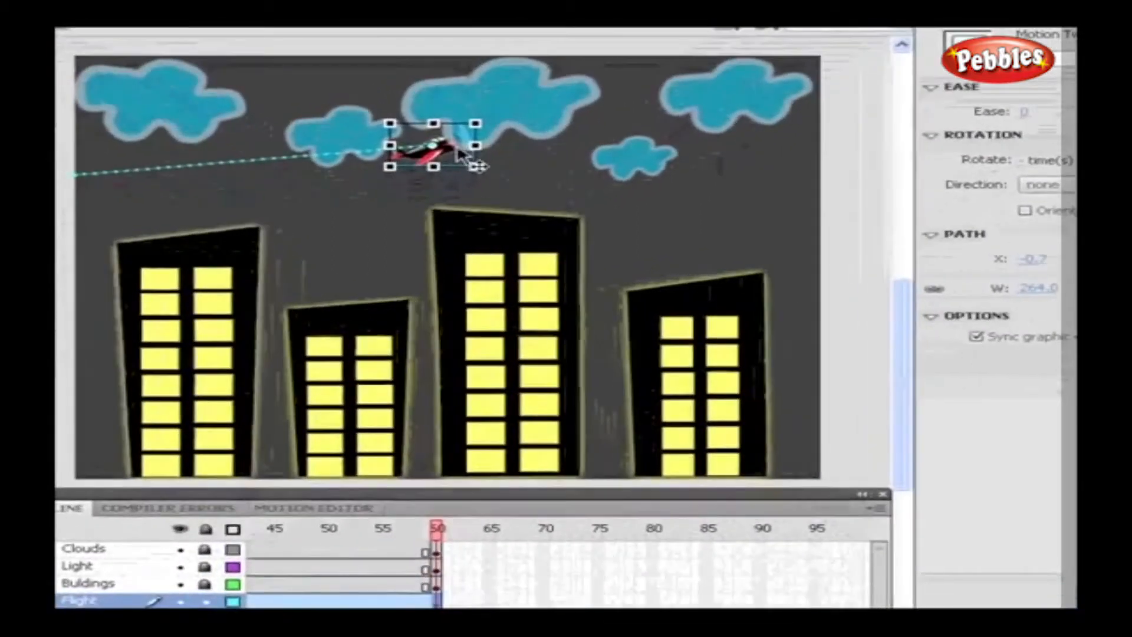
drag(440, 188, 791, 100)
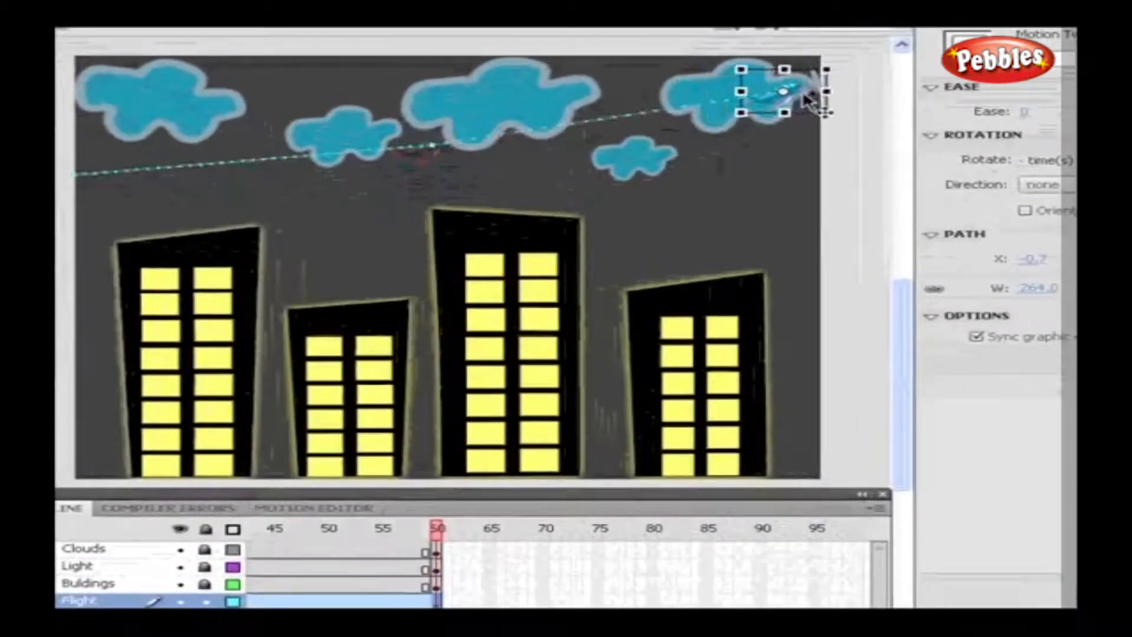
Test the movie to watch the airplane's flight, and close the preview
key(ctrl+Return)
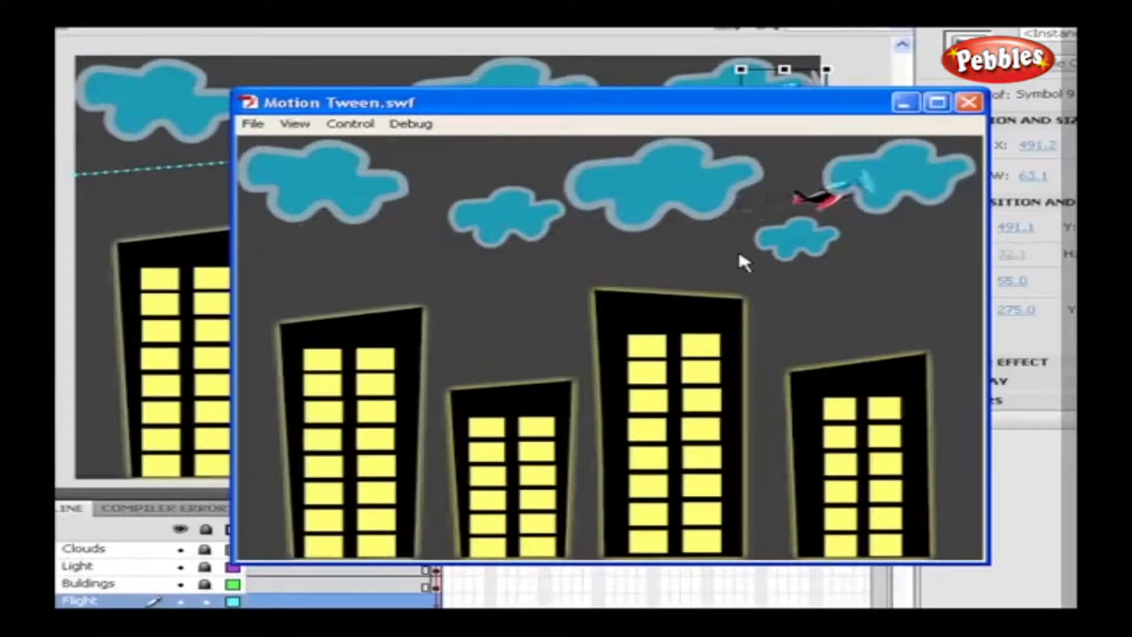
click(968, 102)
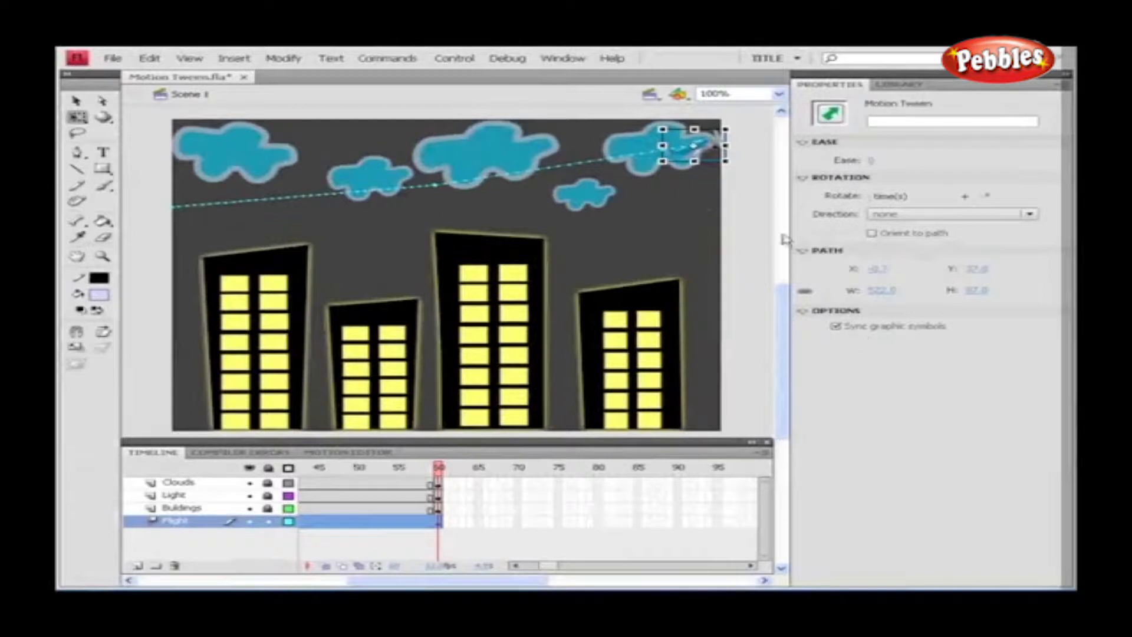
Select frame 35 of the Flight layer, set the motion tween's ease to 25, and view the rotation direction options
click(709, 152)
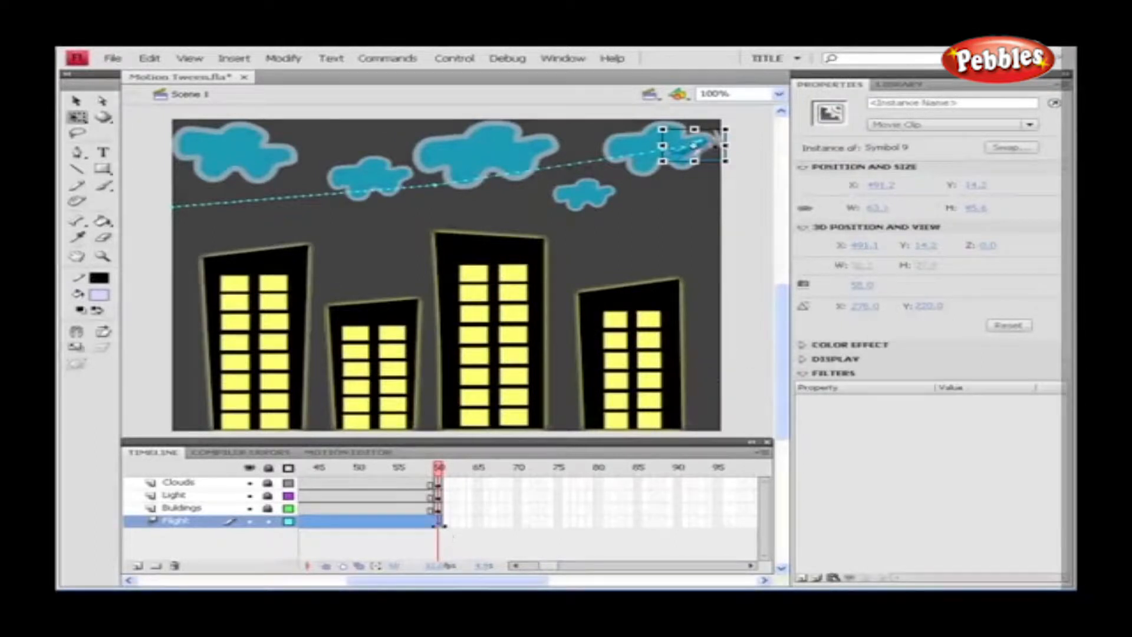
click(439, 522)
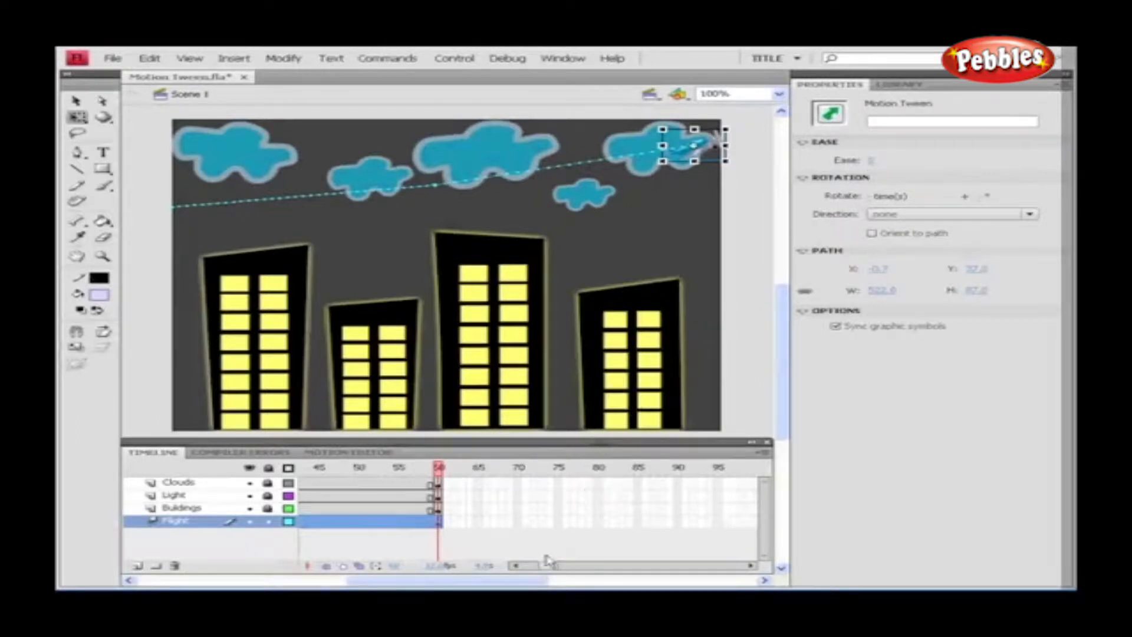
drag(545, 568, 537, 567)
click(438, 523)
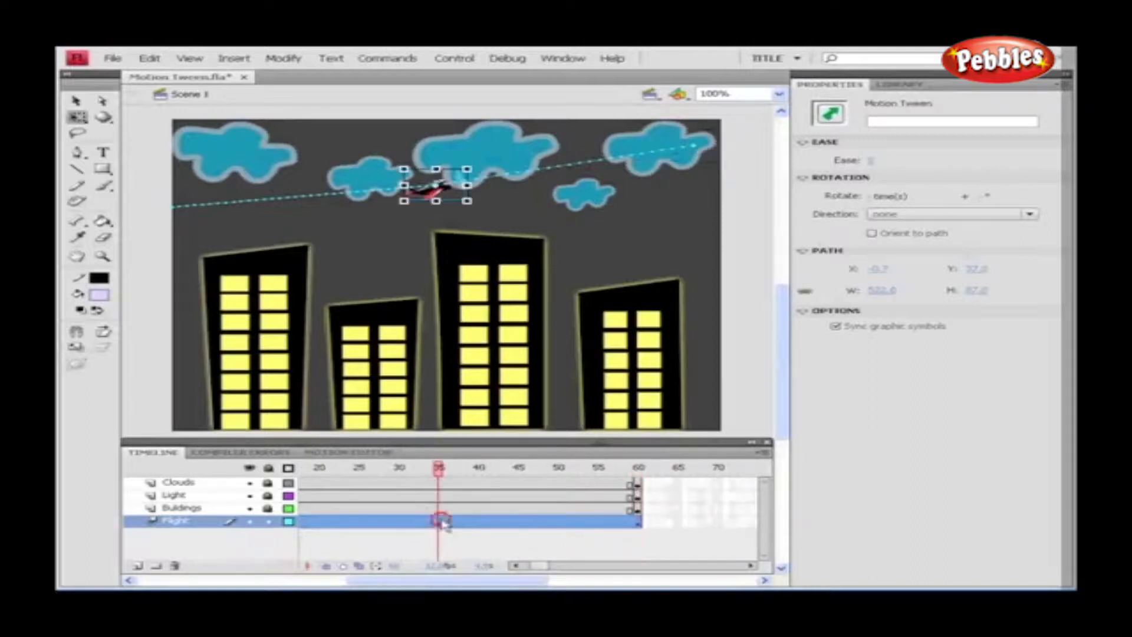
click(873, 163)
text(25)
key(Return)
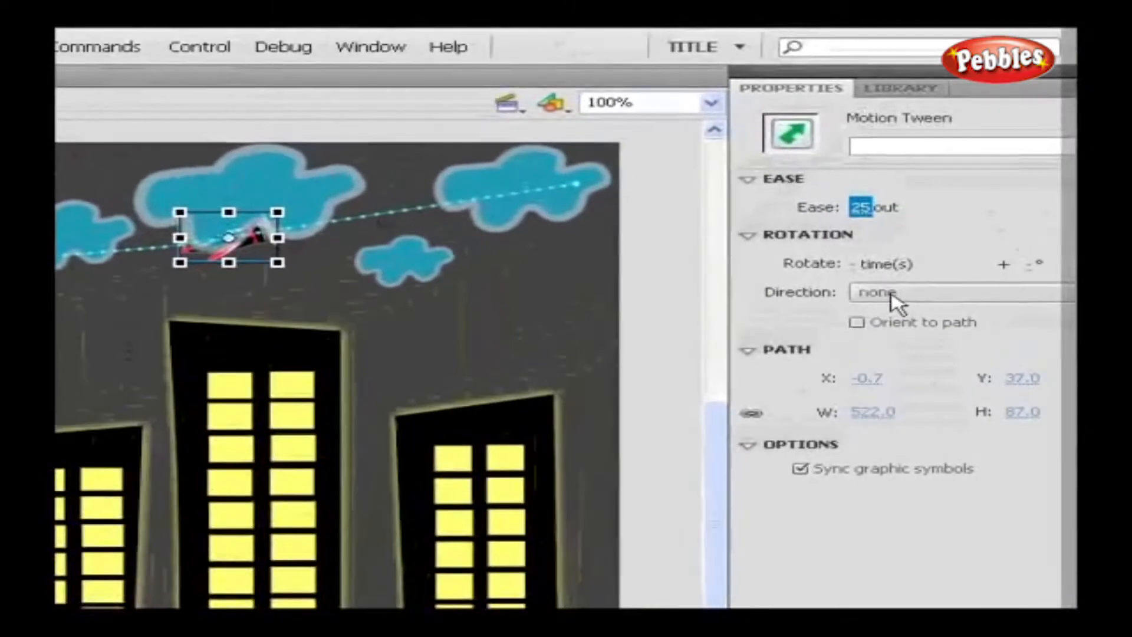
click(909, 302)
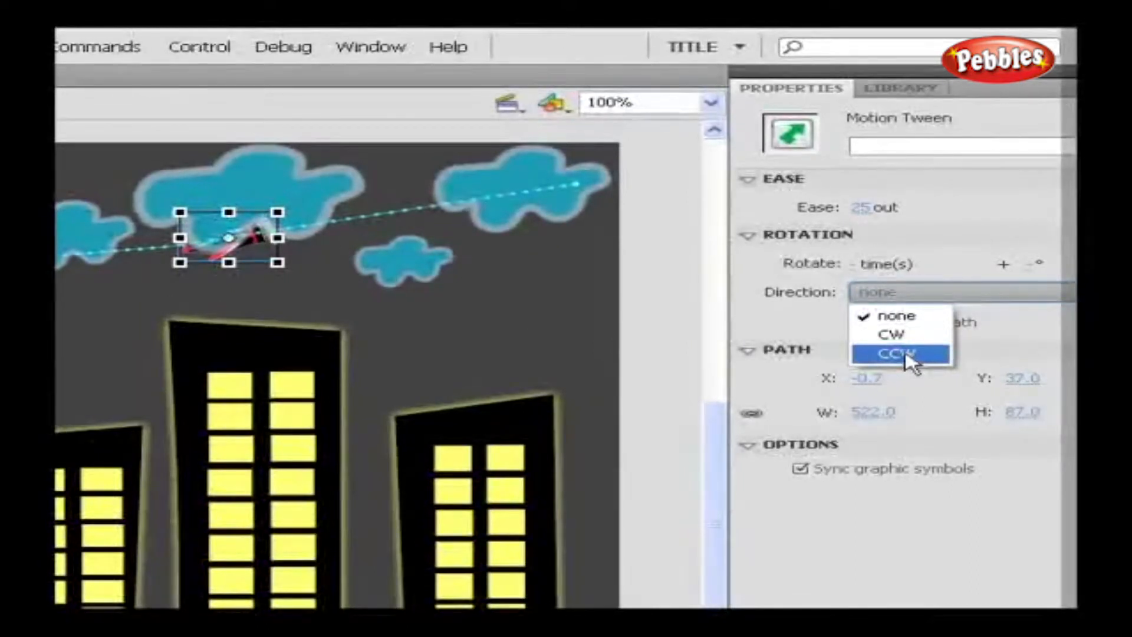
click(994, 325)
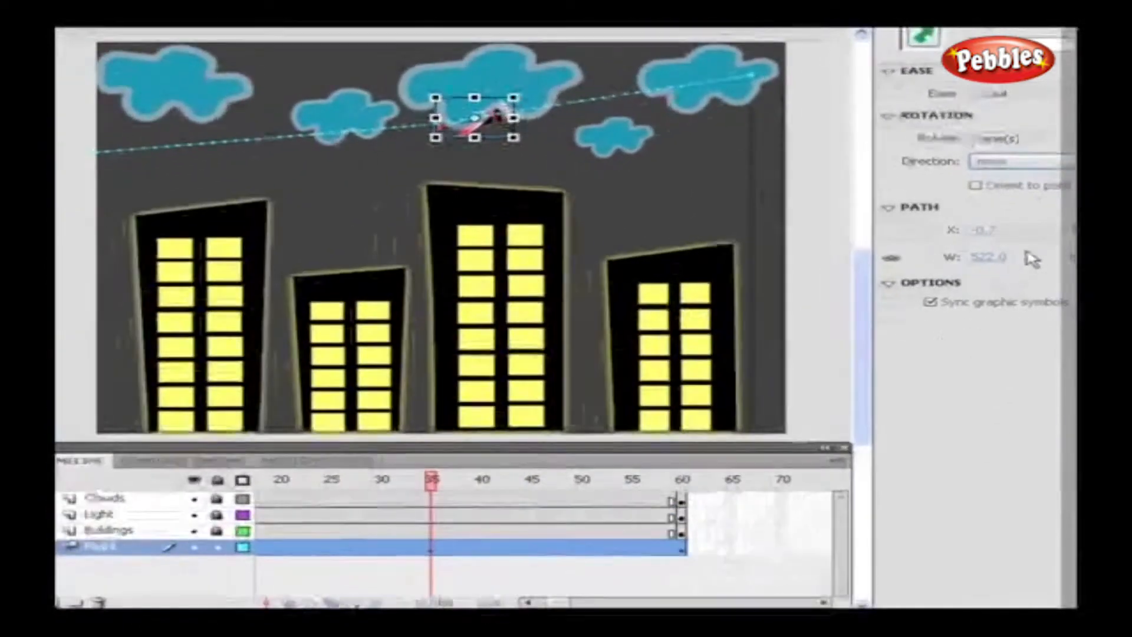
At frame 60, apply an Alpha color effect to the airplane and lower its opacity
click(687, 550)
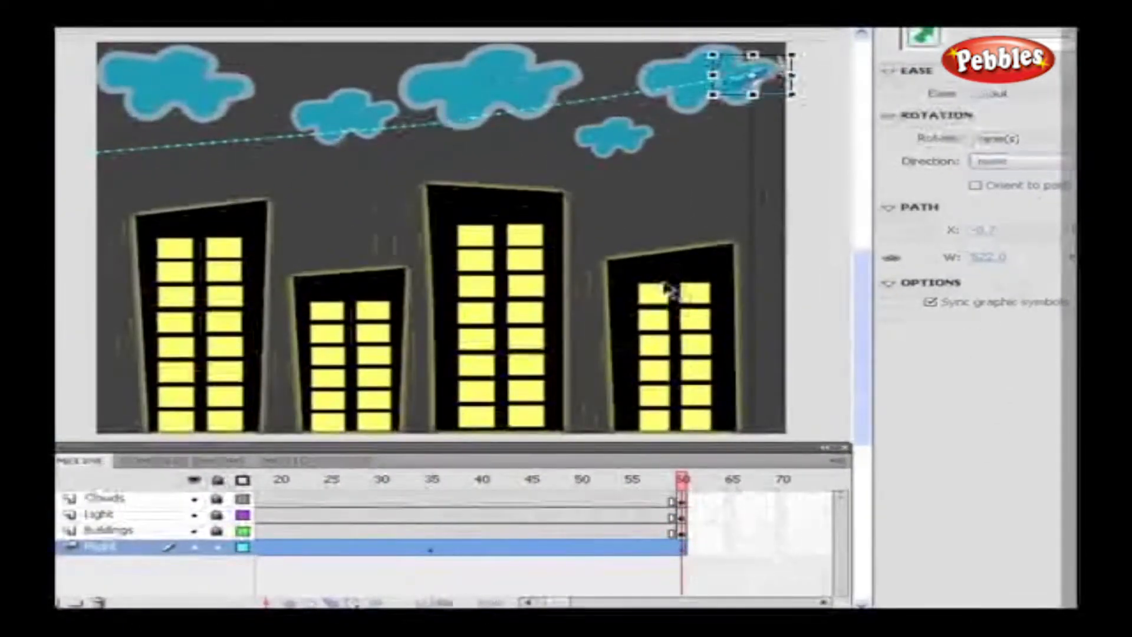
click(753, 89)
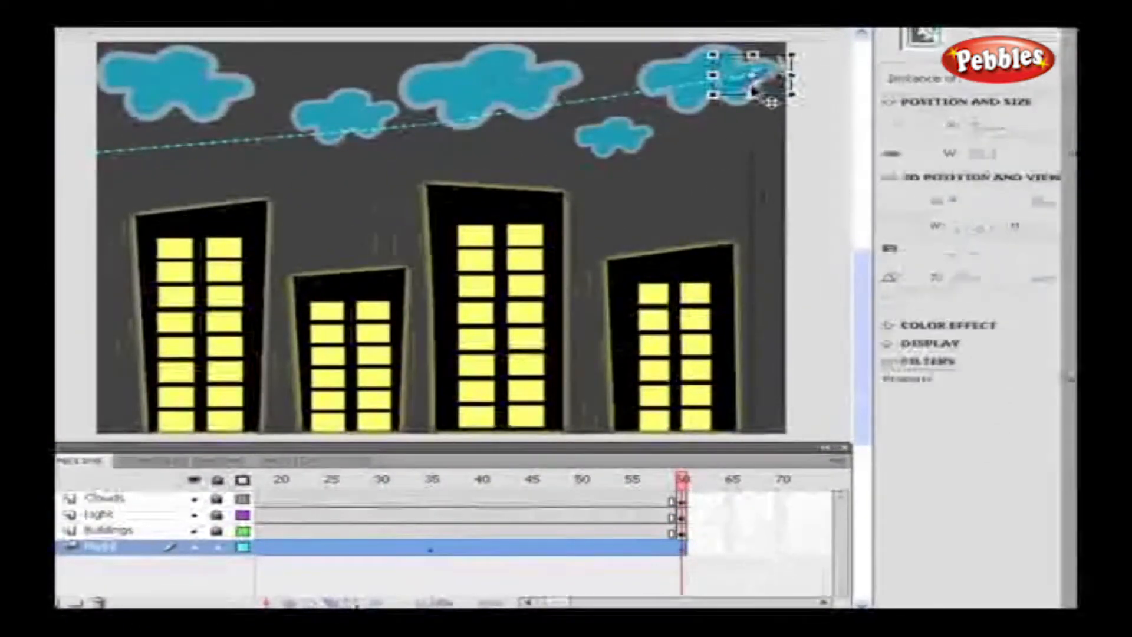
click(902, 325)
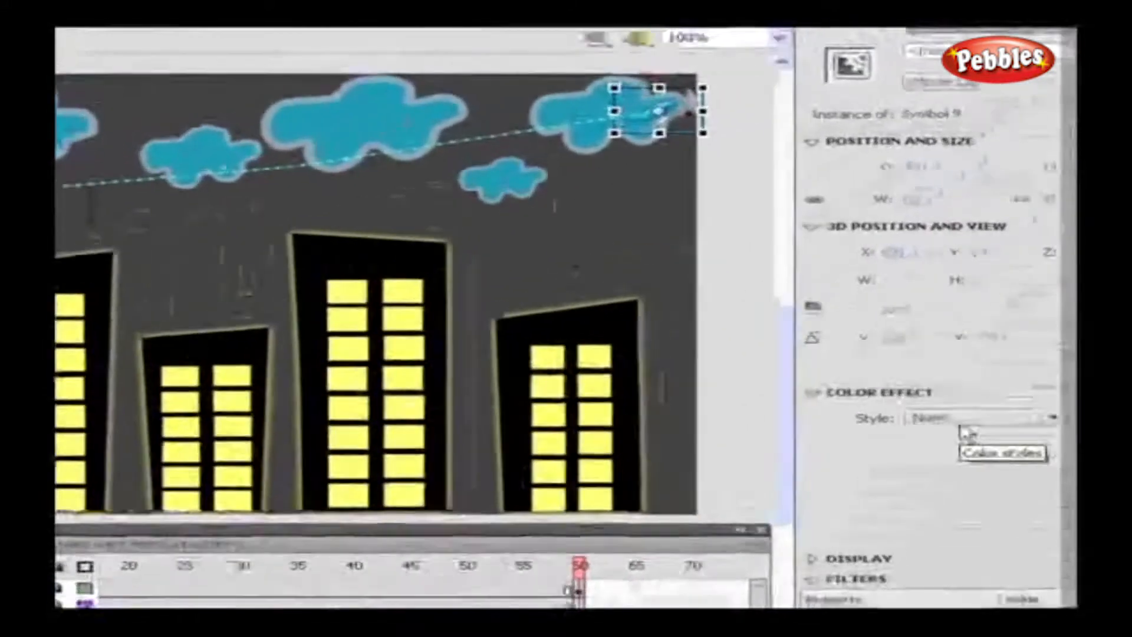
click(961, 419)
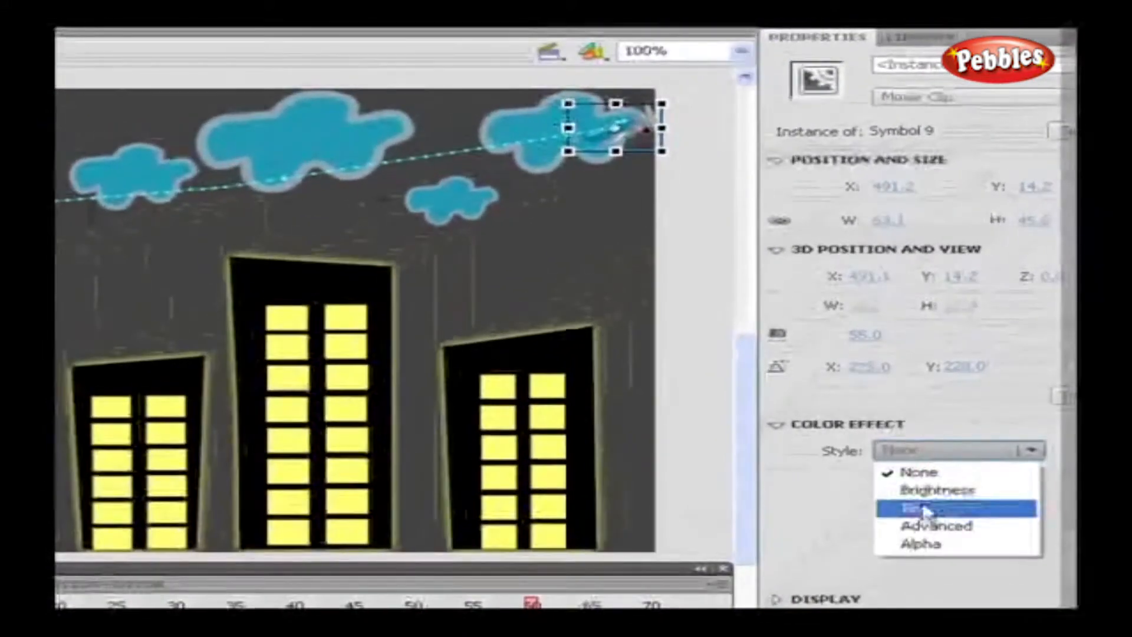
click(941, 506)
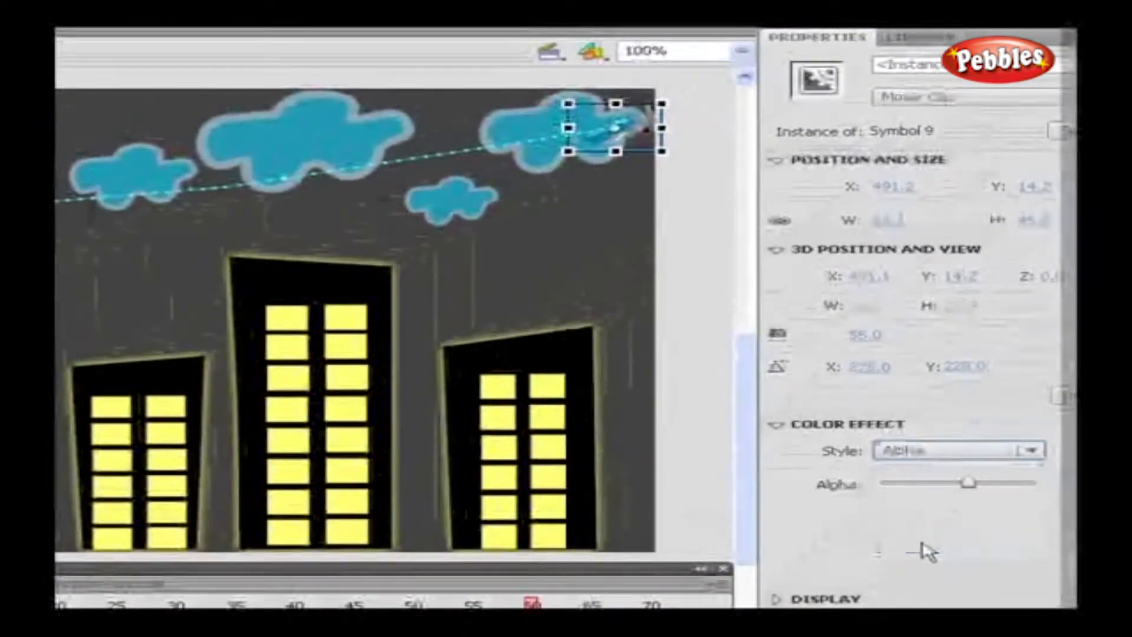
drag(968, 482, 928, 489)
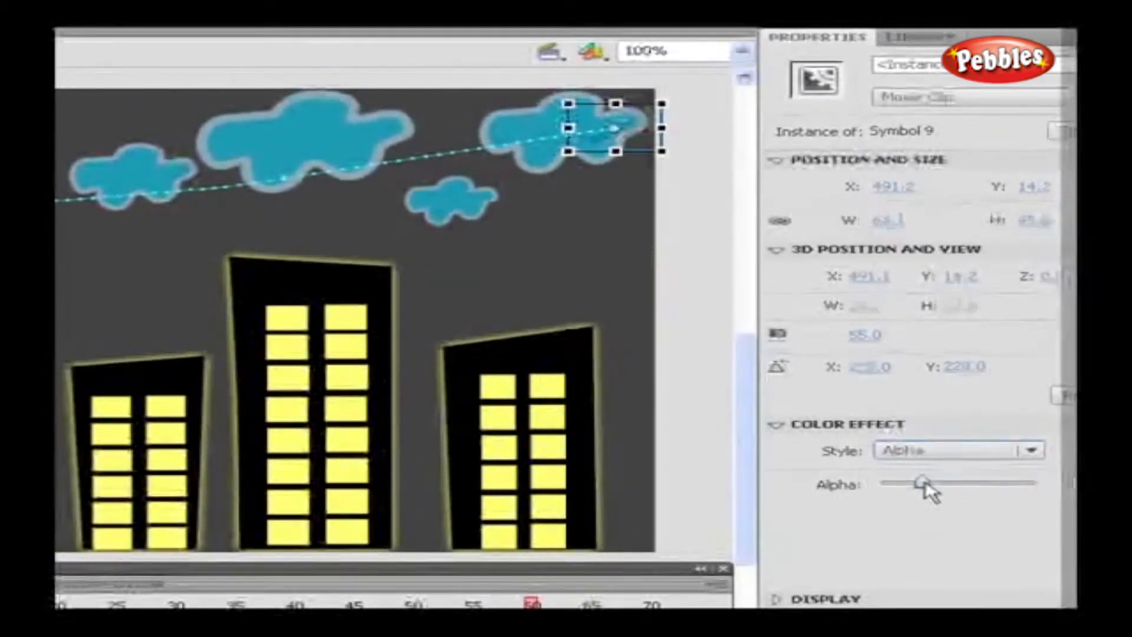
click(793, 425)
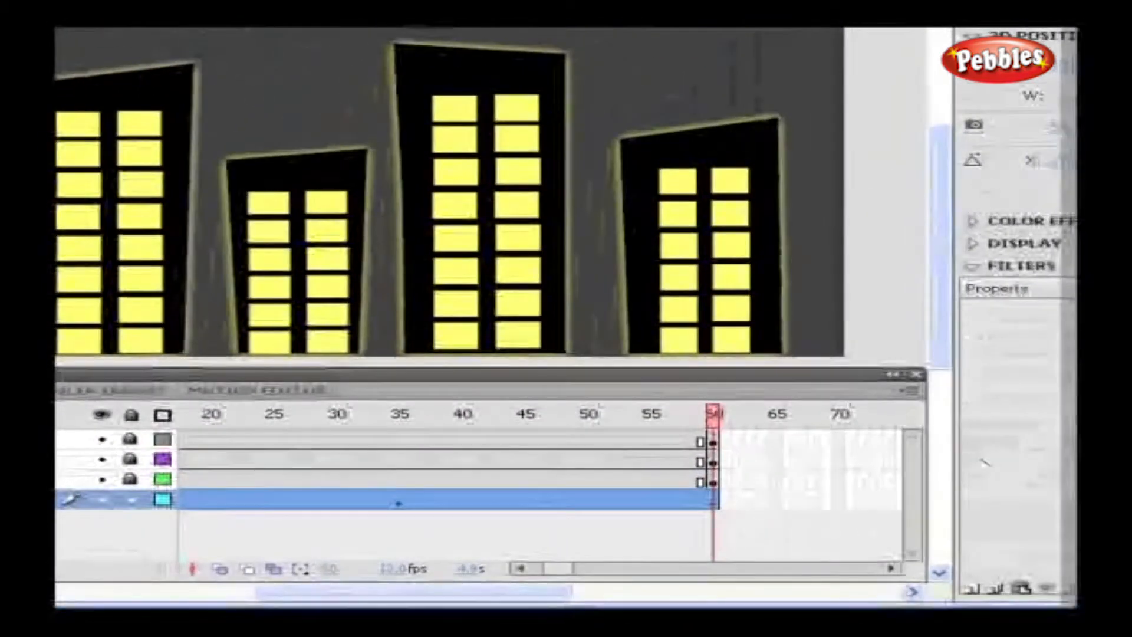
Add a Drop Shadow filter to the airplane at frame 60 and test the movie
click(972, 588)
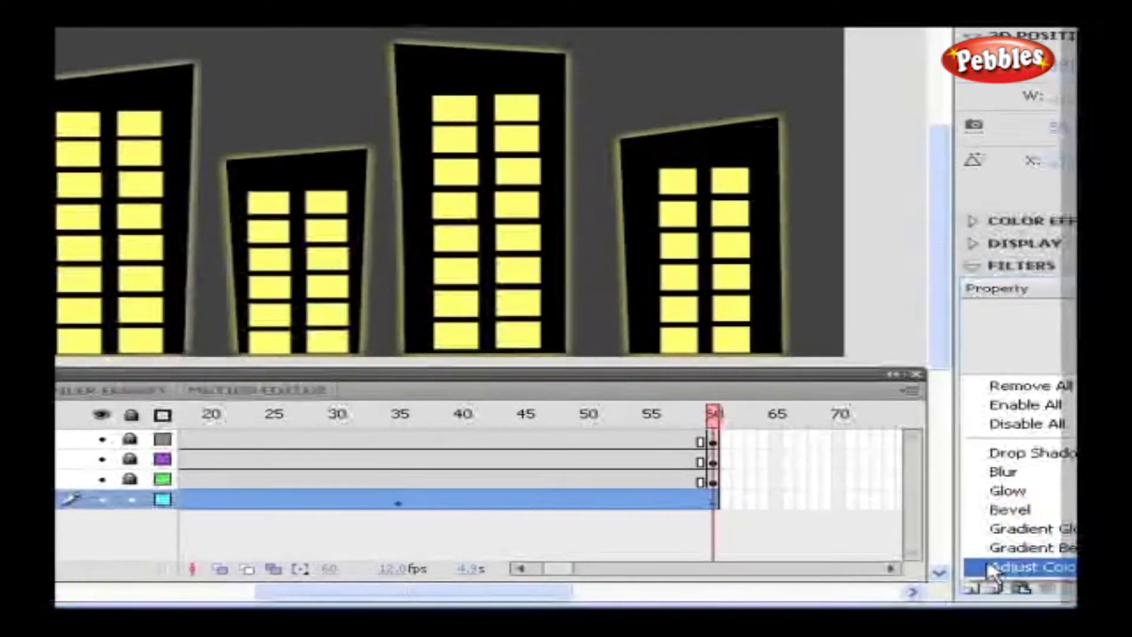
click(997, 456)
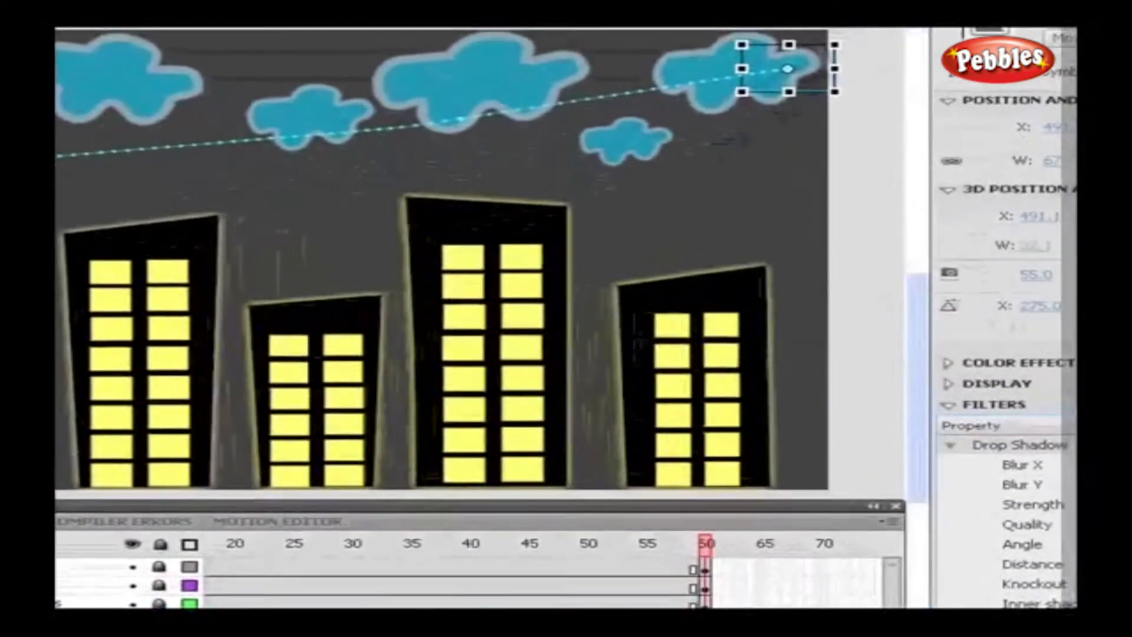
key(ctrl+Return)
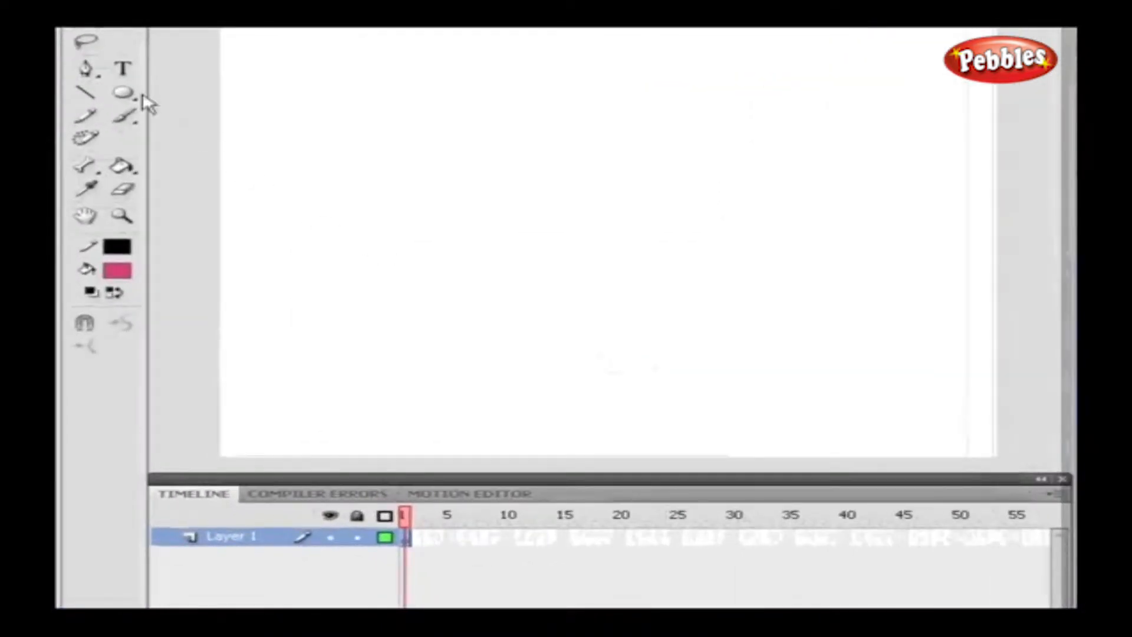
In the Shape Tween document, draw a pink rectangle left of centre on frame 1 and insert a blank keyframe at frame 20
drag(125, 93, 156, 94)
drag(337, 228, 458, 301)
click(620, 543)
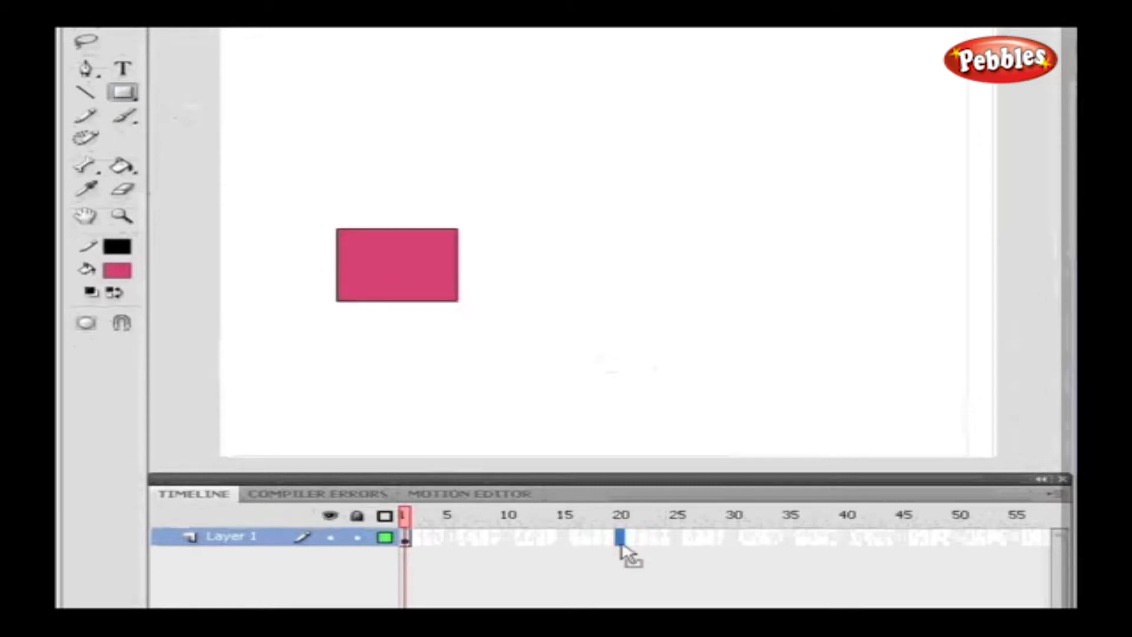
key(F7)
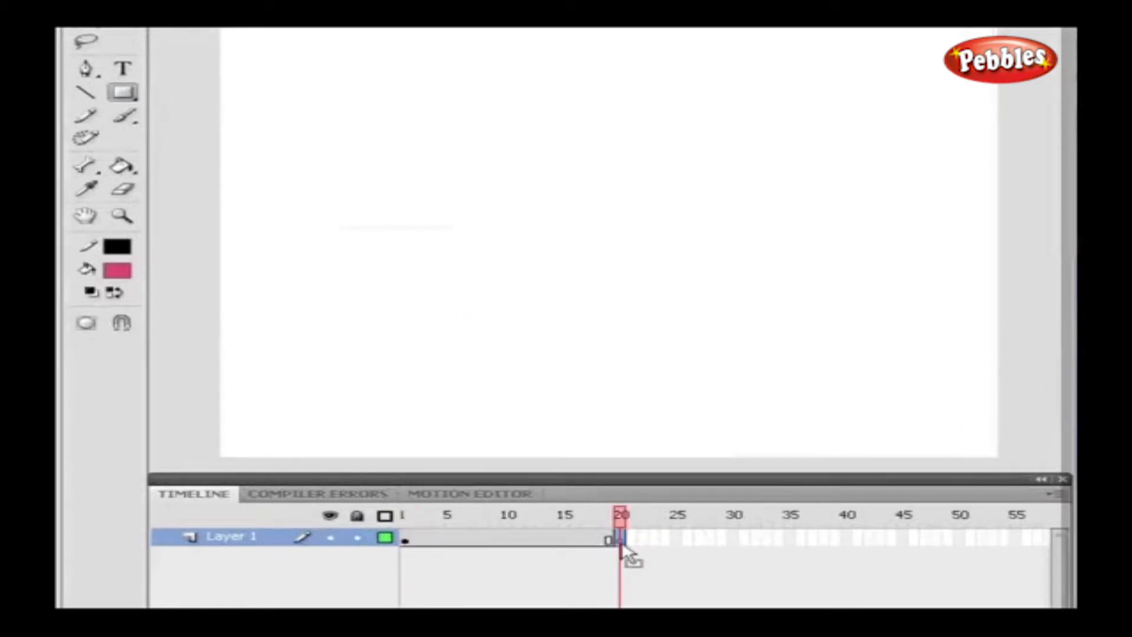
Set the fill color to #CCCC99 and draw an oval in the stage's lower-right area on frame 20
click(117, 271)
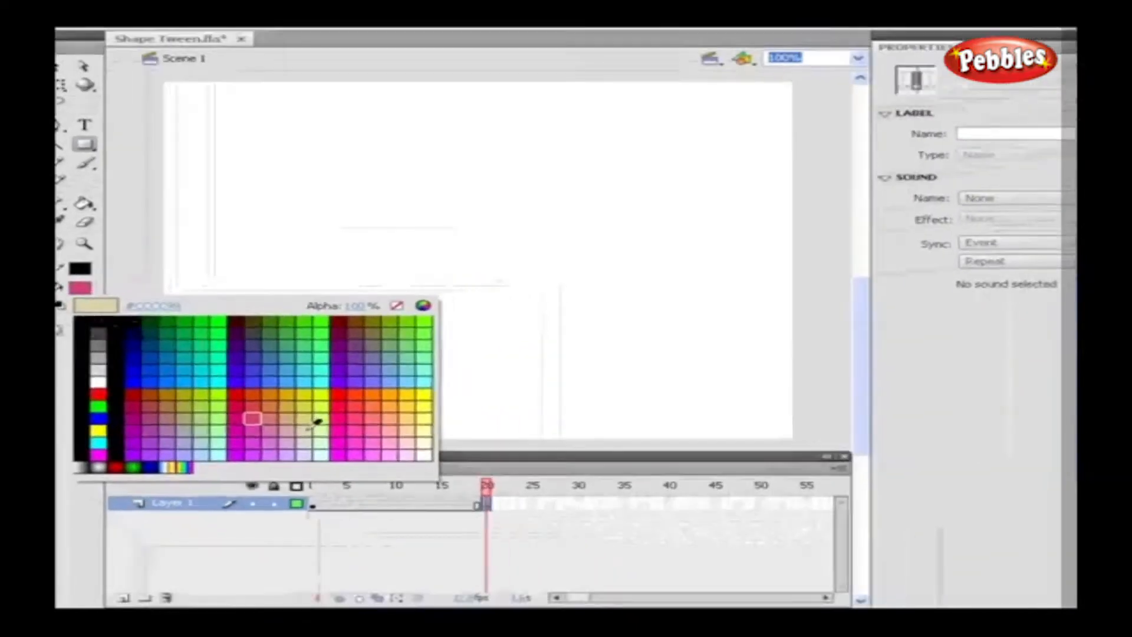
click(316, 422)
click(84, 144)
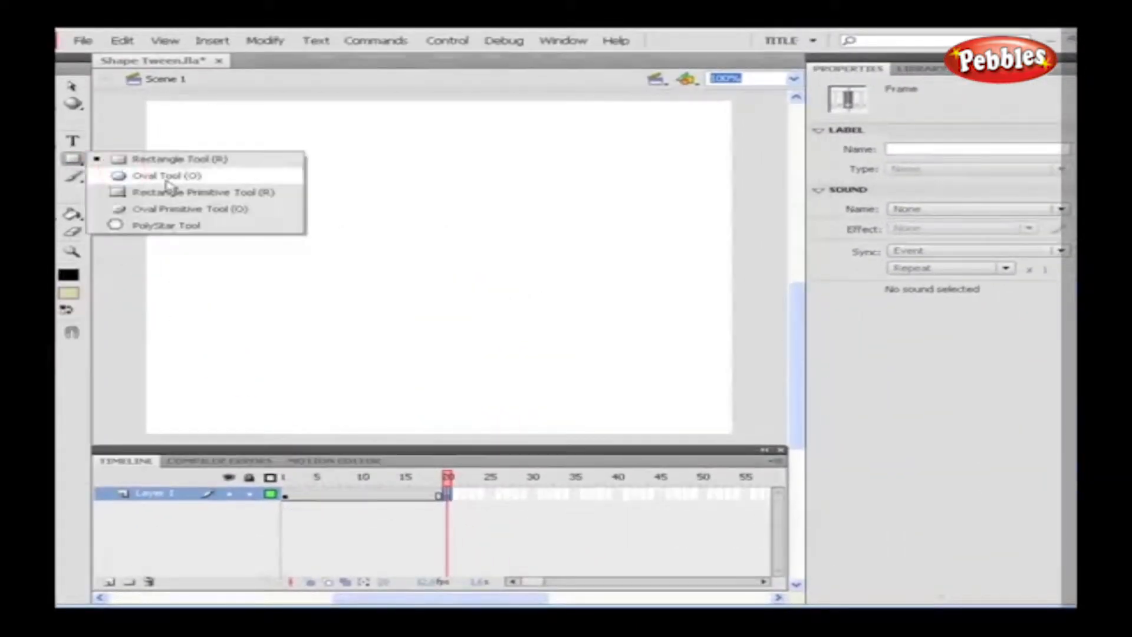
click(167, 179)
drag(577, 354, 665, 411)
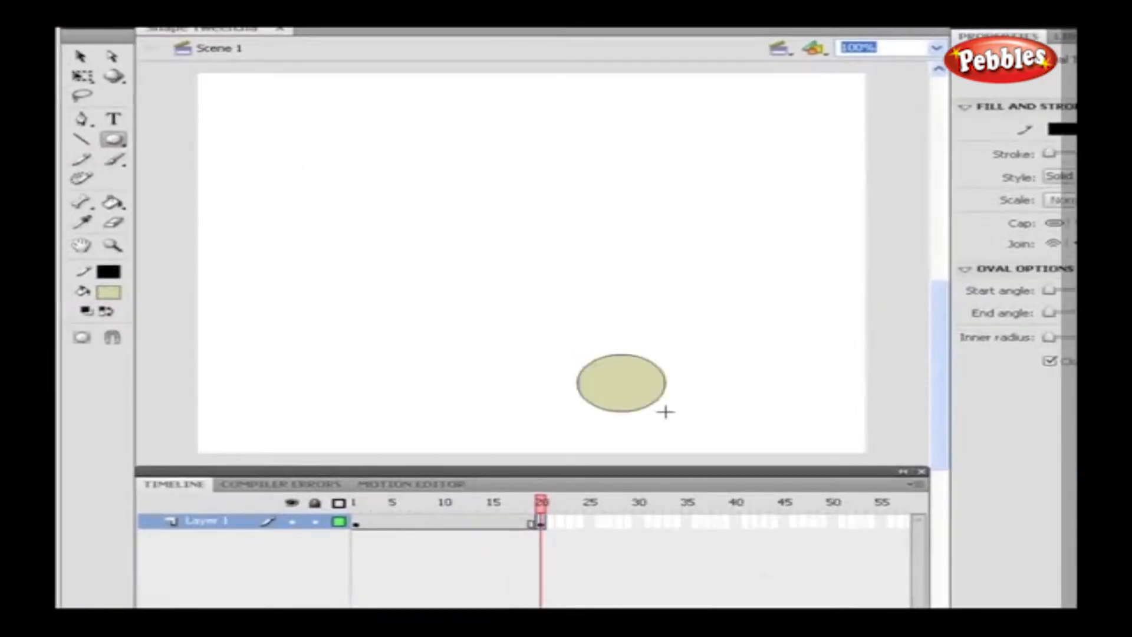
Create a shape tween on Layer 1 between the rectangle at frame 1 and the oval at frame 20
right_click(466, 525)
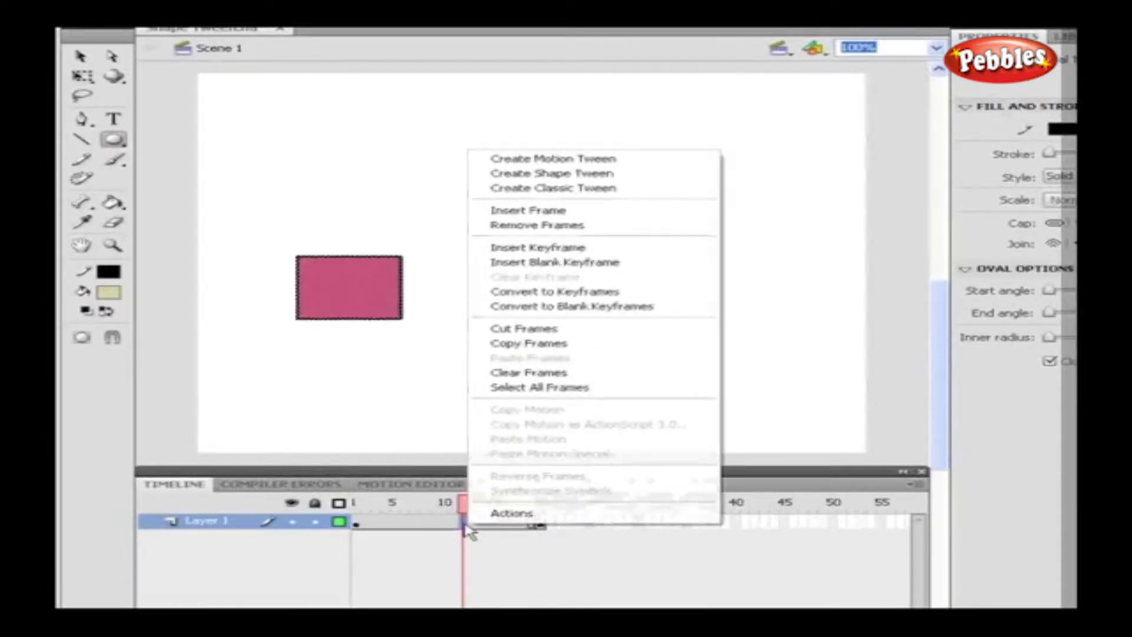
click(551, 172)
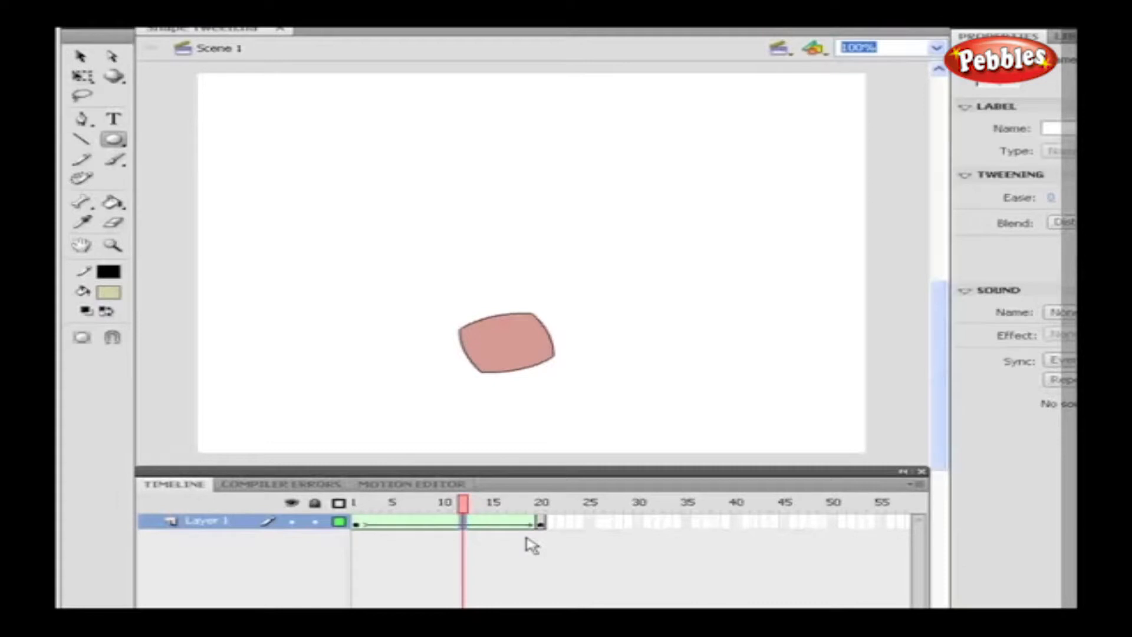
Extend Layer 1 to frame 35 so the oval holds after the shape tween, and test the movie
click(686, 522)
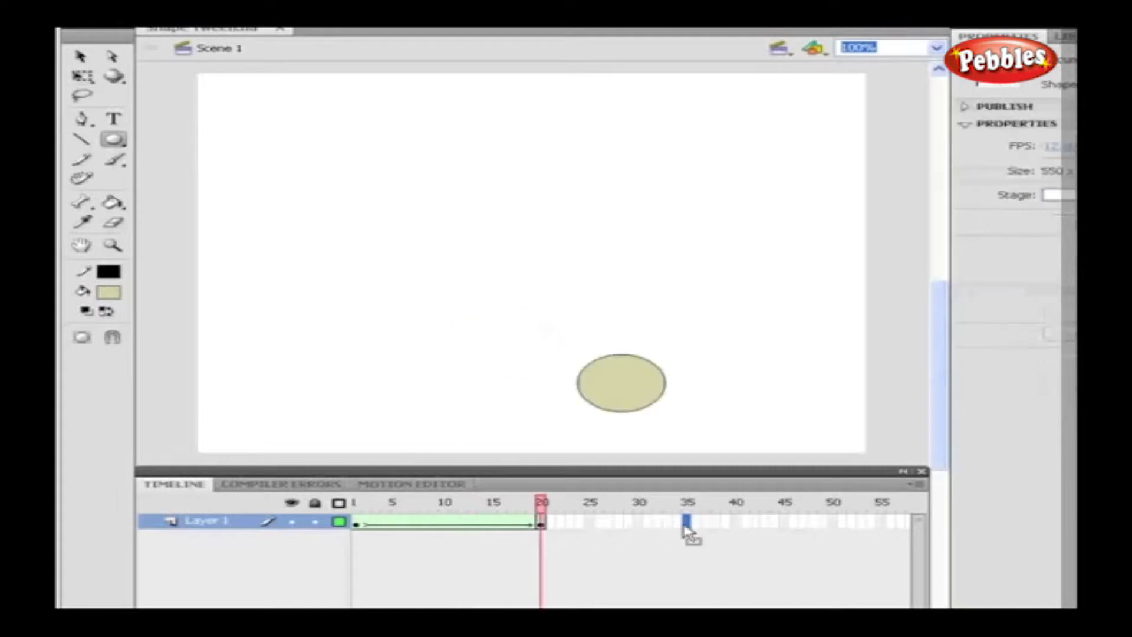
key(F6)
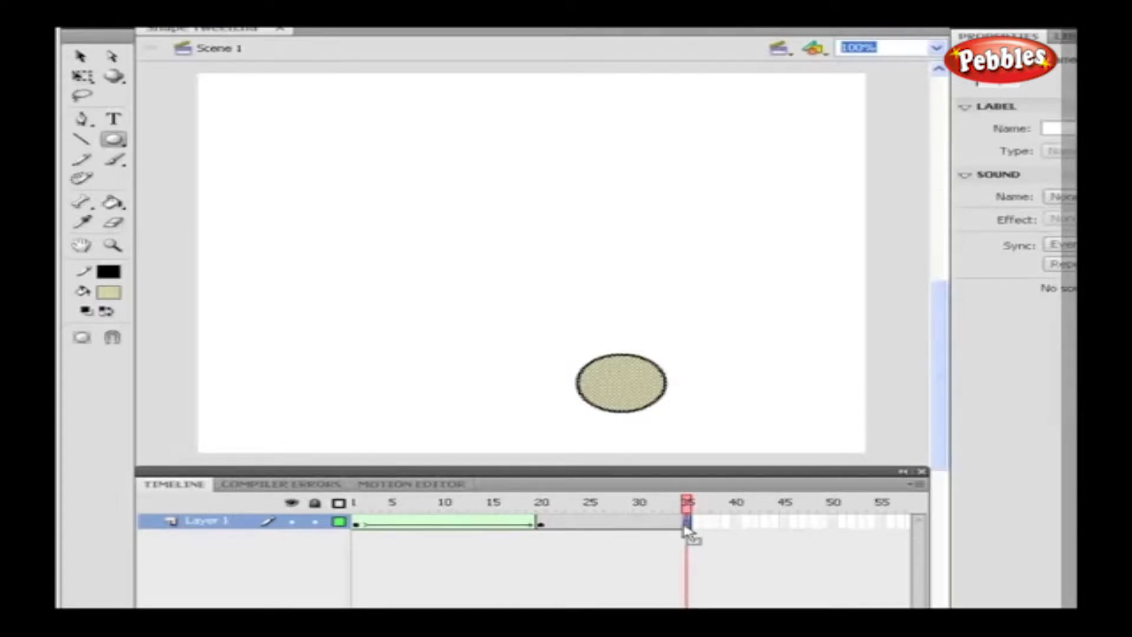
key(ctrl+Return)
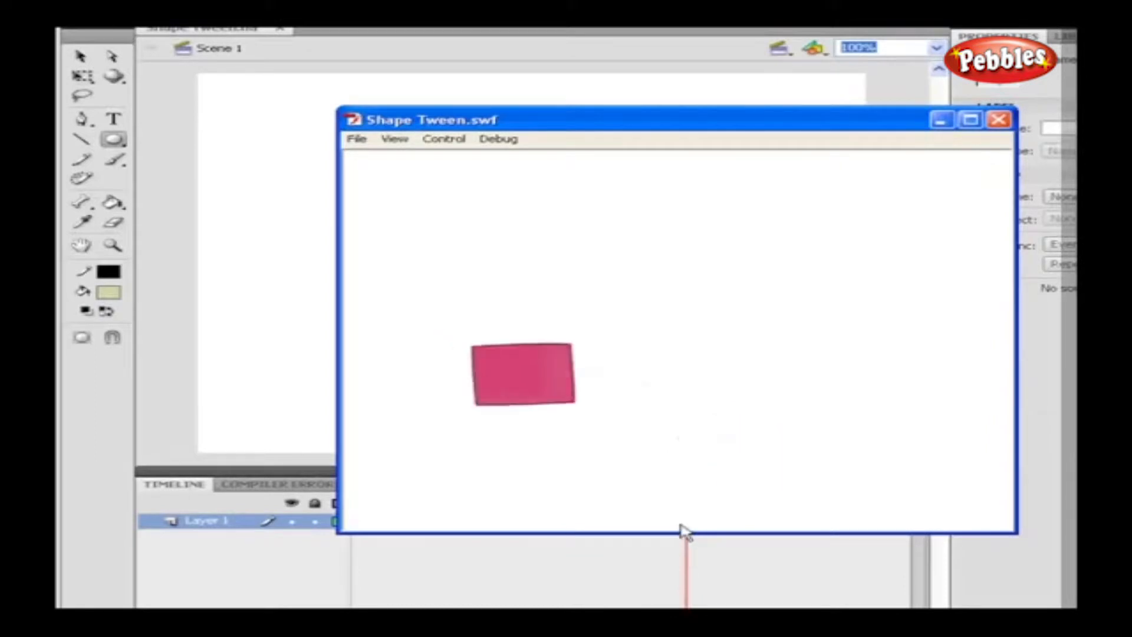
click(999, 121)
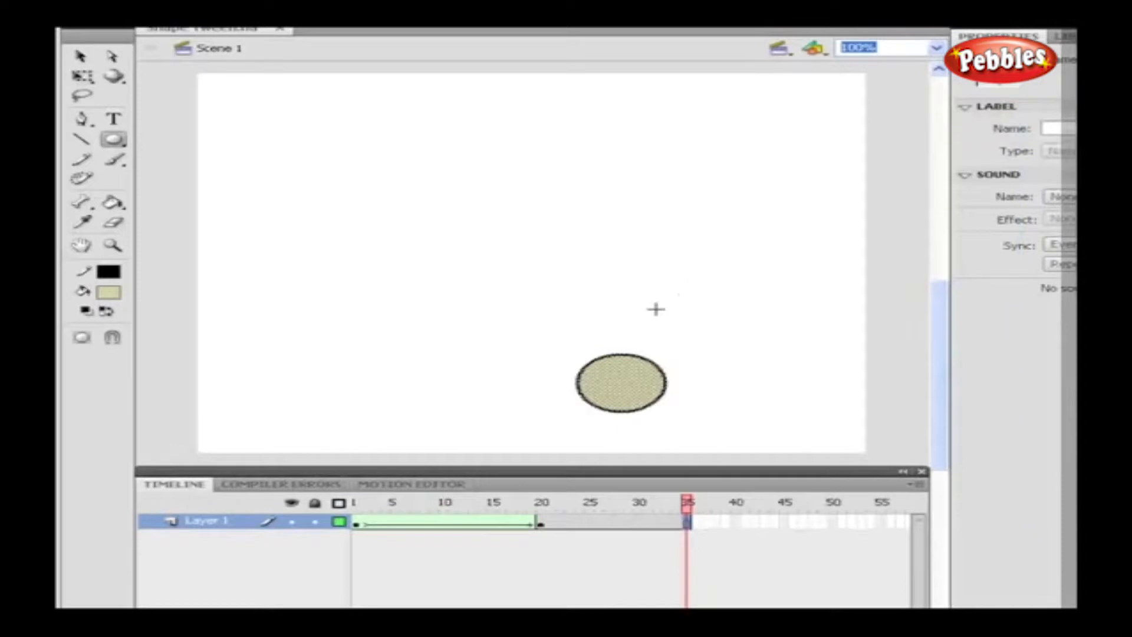
Add a shape hint to the rectangle at frame 1 and place it on the upper-left corner
click(358, 525)
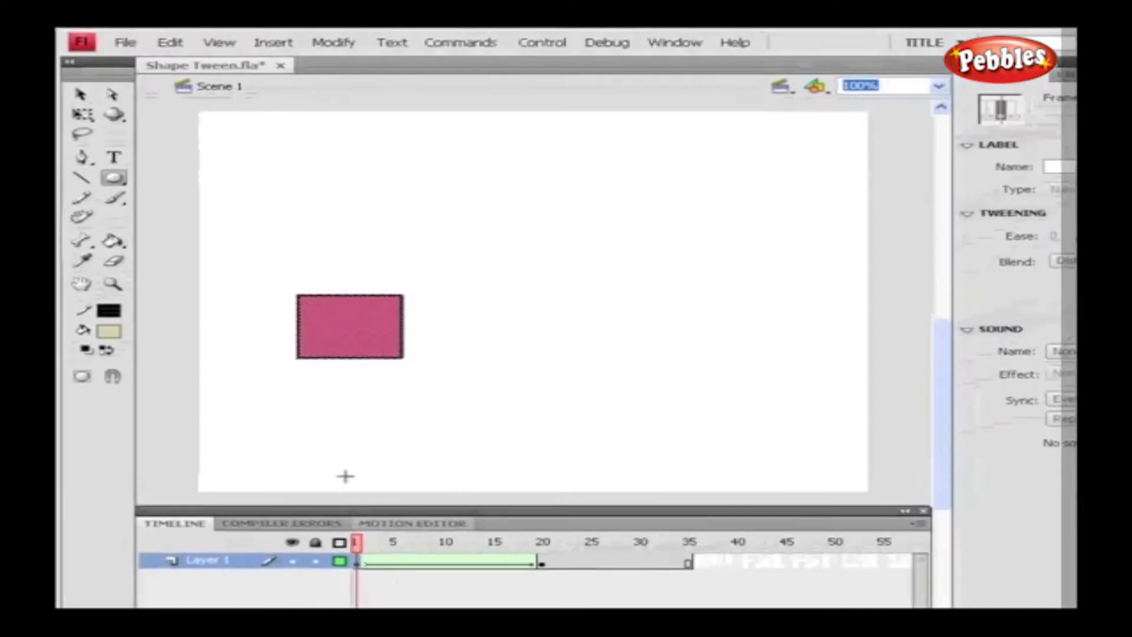
click(345, 43)
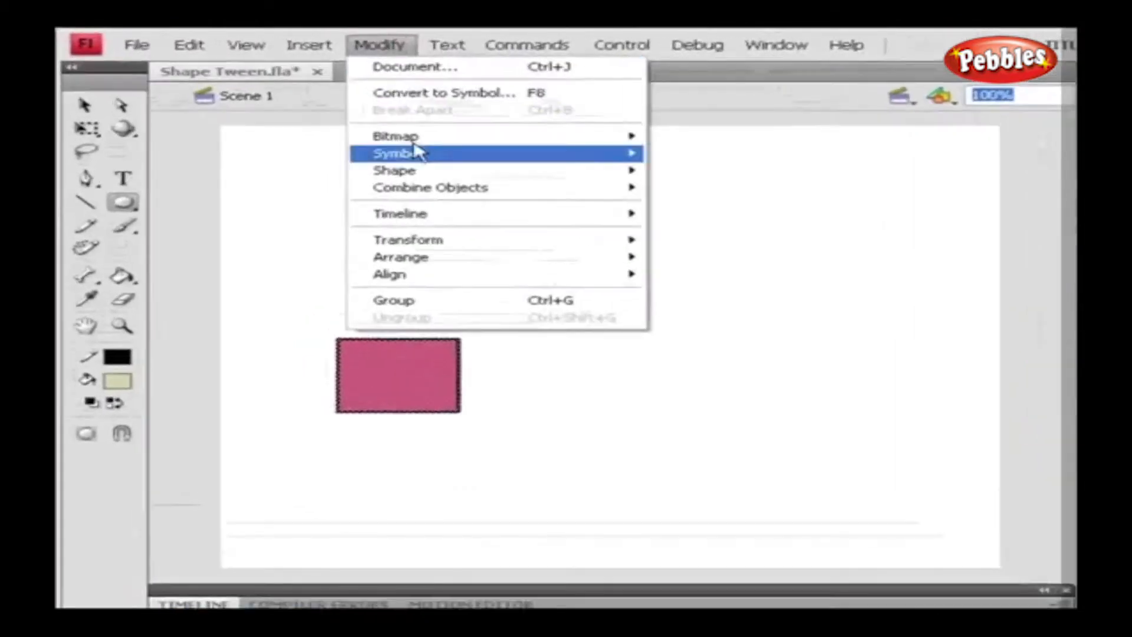
mouse_move(427, 169)
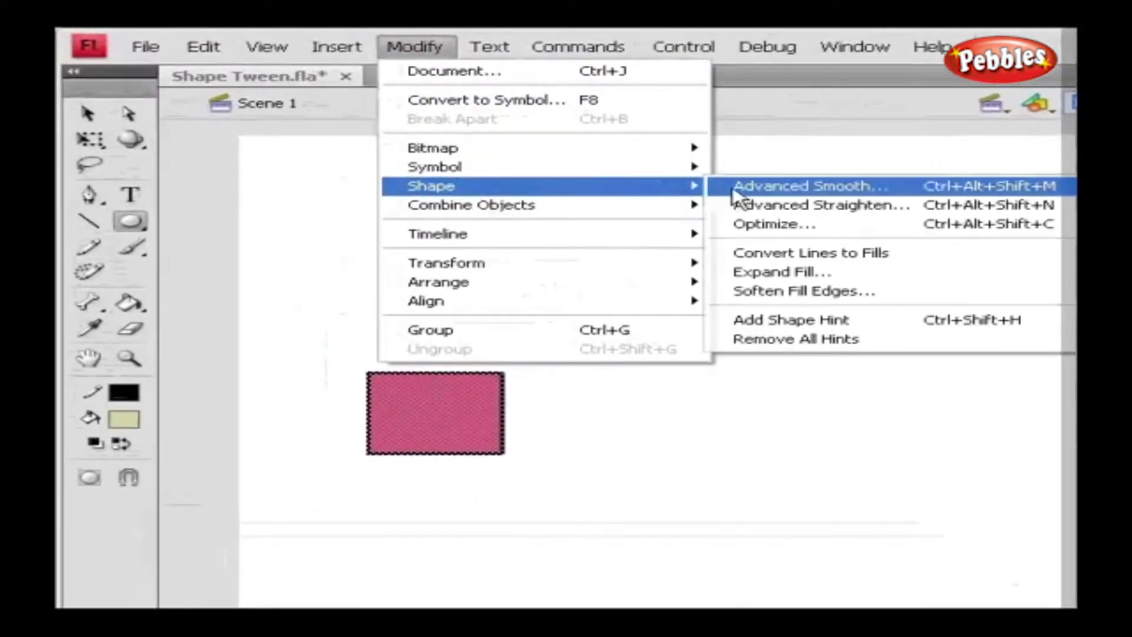
click(768, 323)
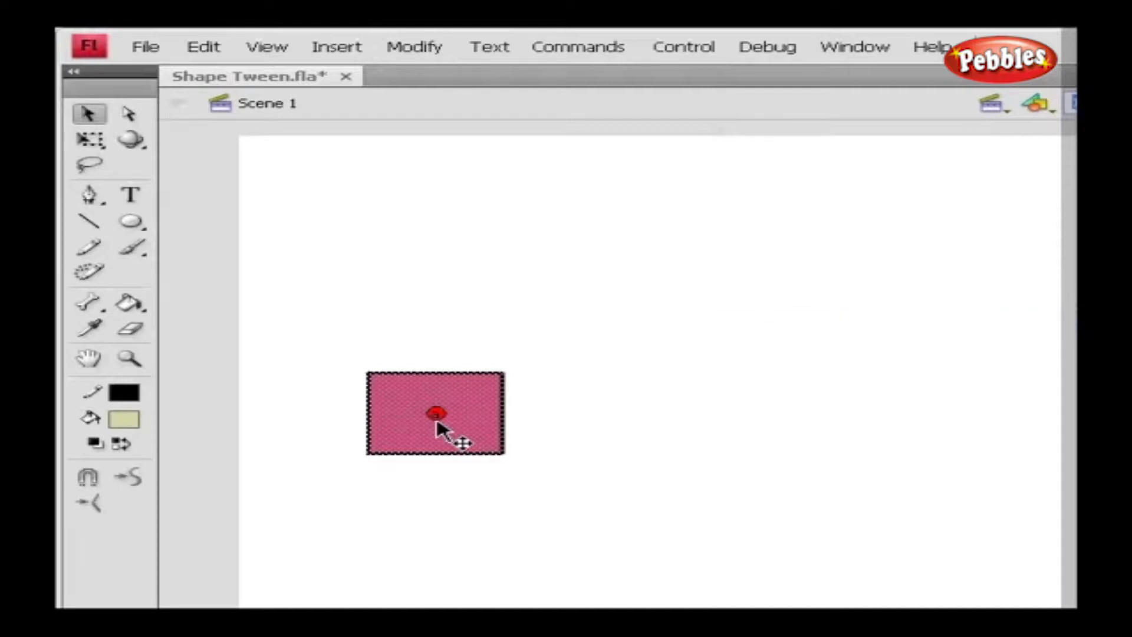
drag(436, 415, 382, 381)
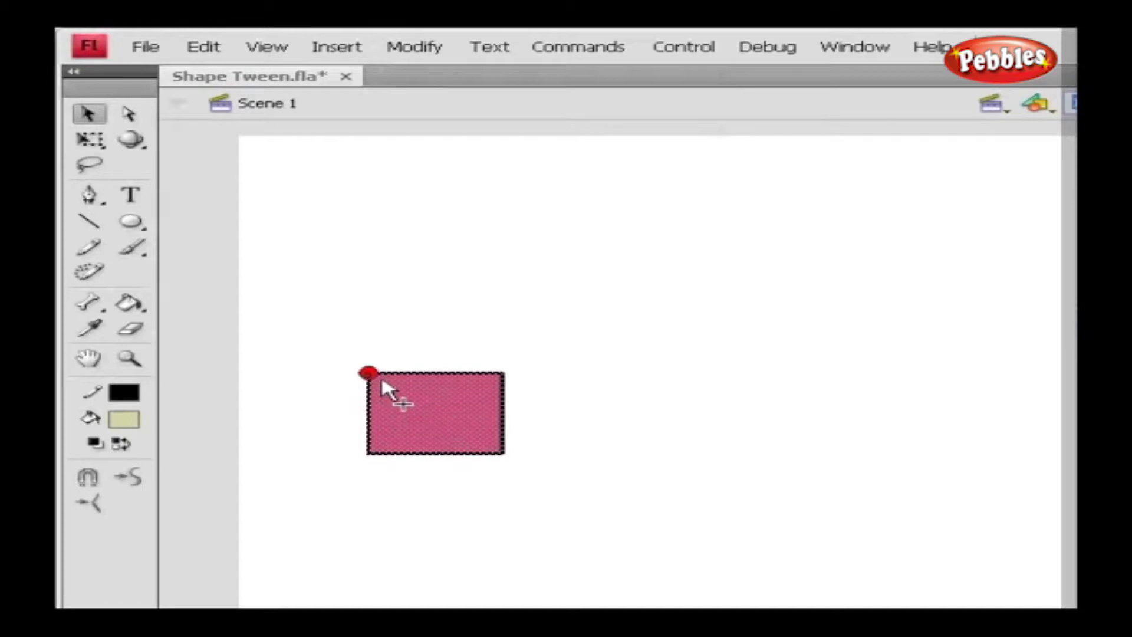
Add a second shape hint and place it on the rectangle's lower-right corner
click(415, 47)
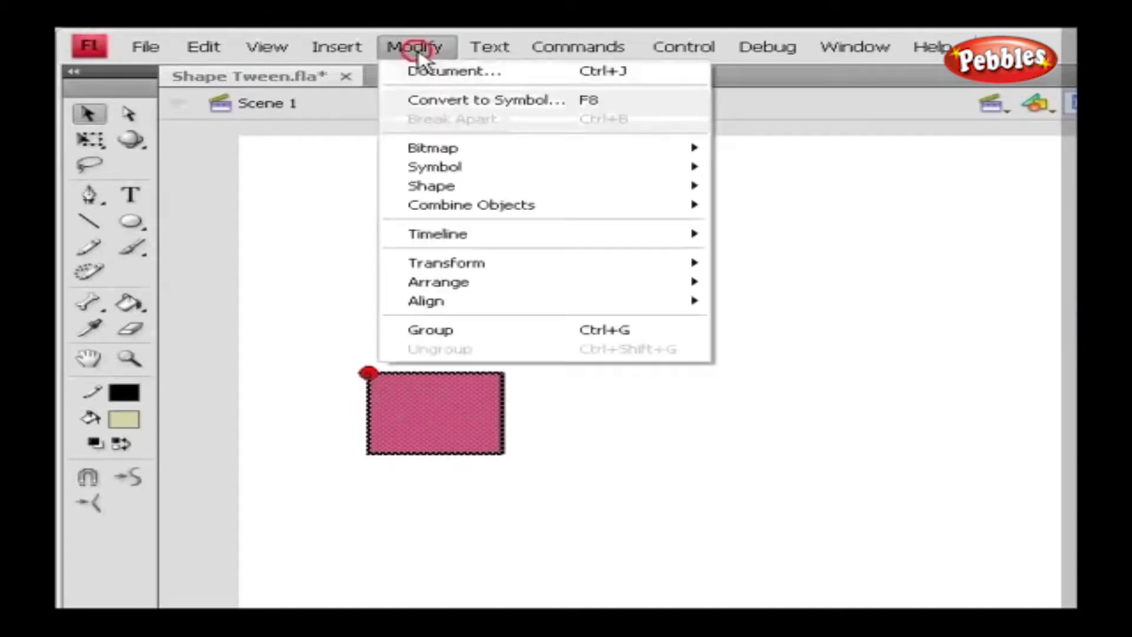
mouse_move(430, 186)
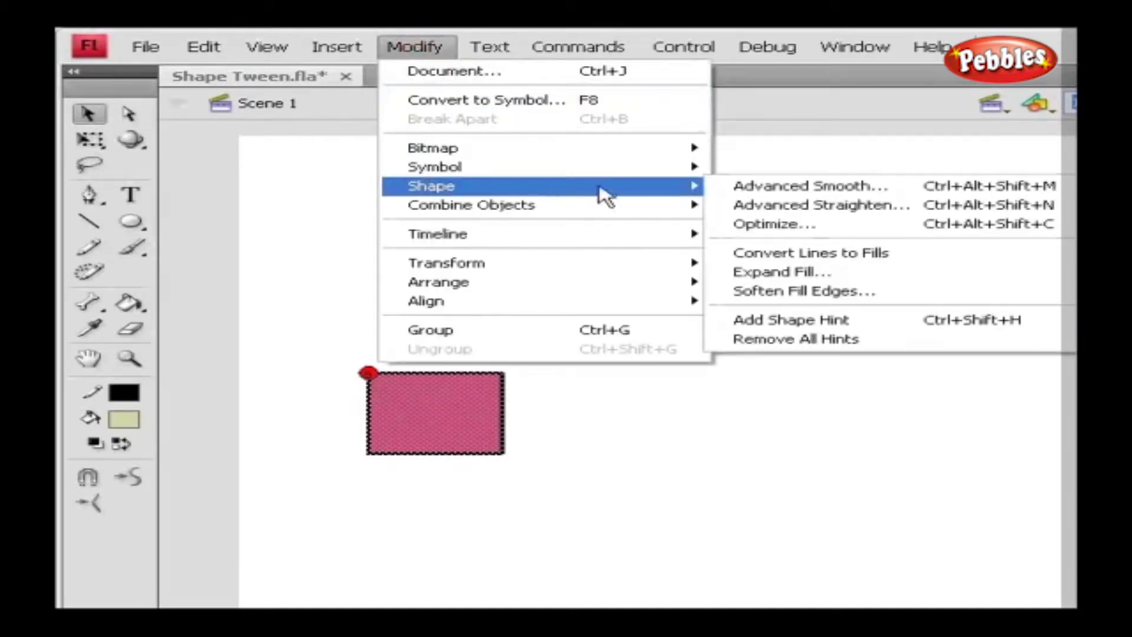
click(765, 320)
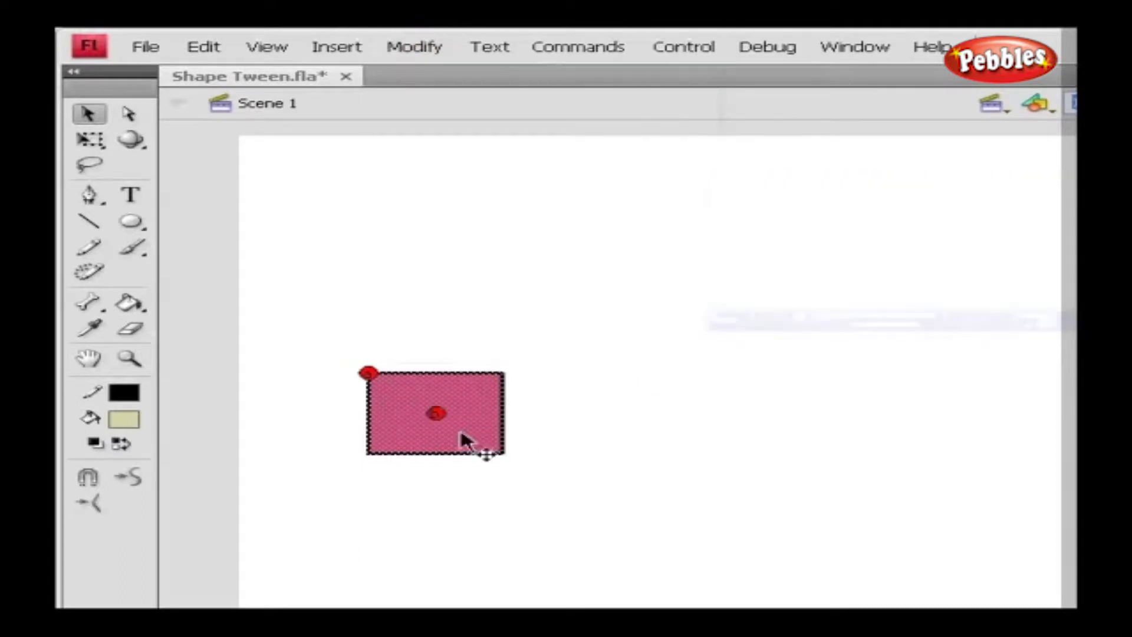
drag(437, 413, 502, 452)
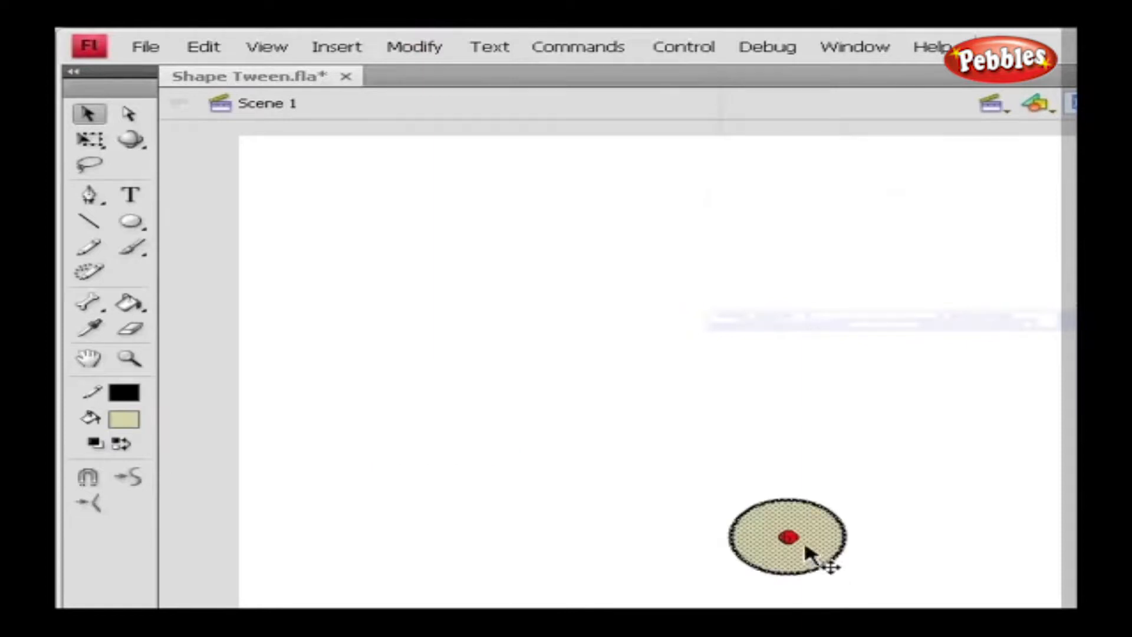
On the oval at frame 20, place the second shape hint on the bottom edge and the first on the upper-left edge
click(760, 521)
drag(789, 536, 799, 572)
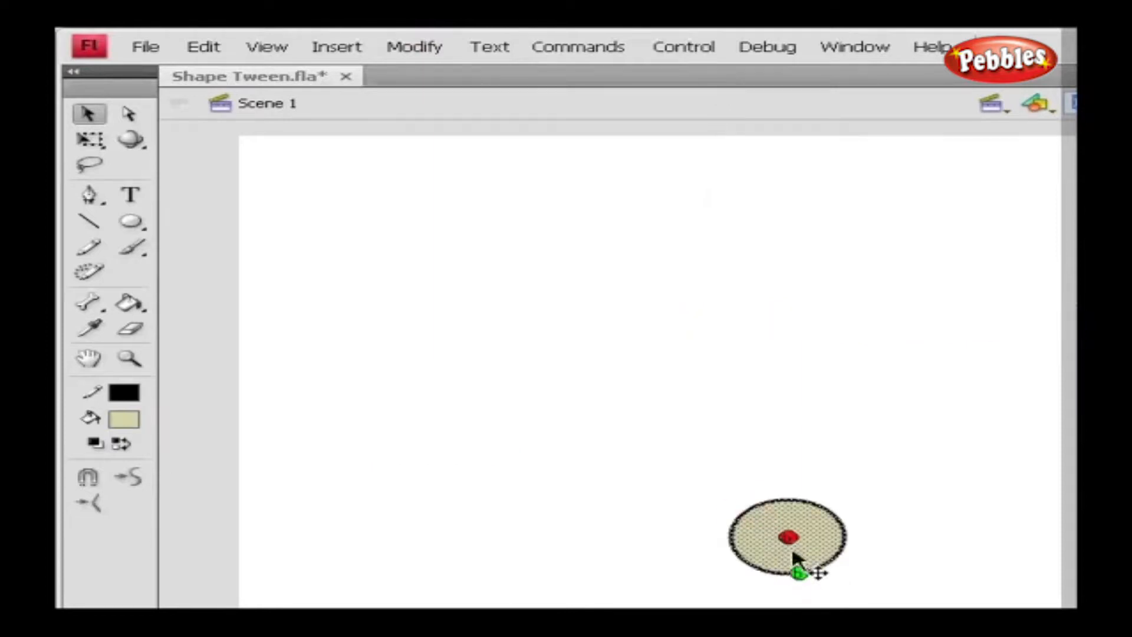
drag(734, 519, 741, 518)
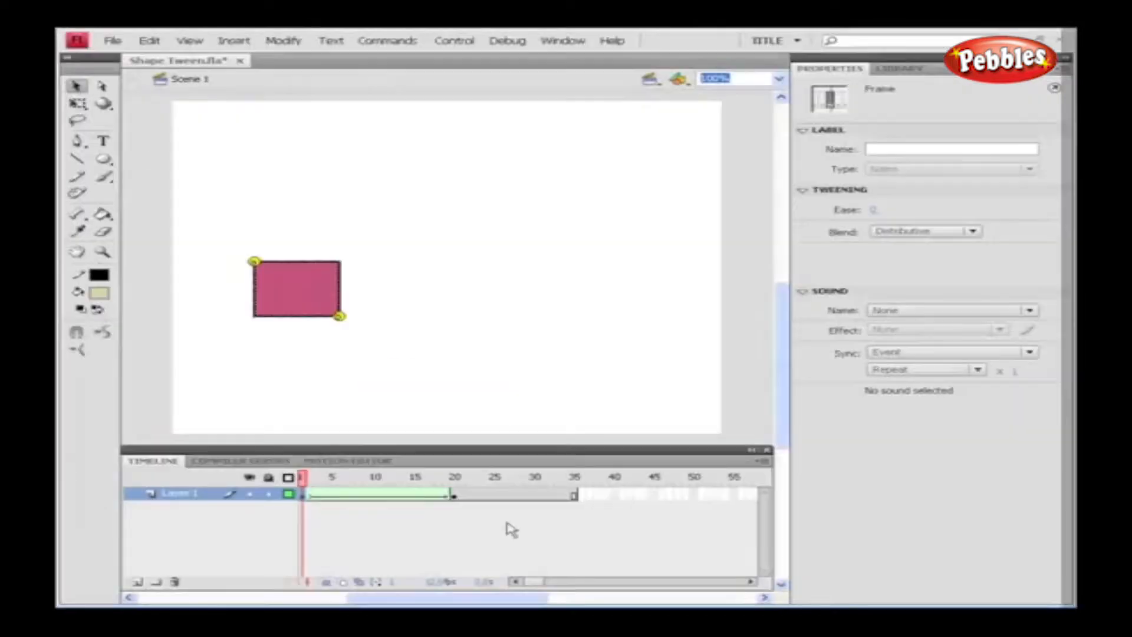
Test the movie with the shape hints and view the tween's Blend setting
key(ctrl+Return)
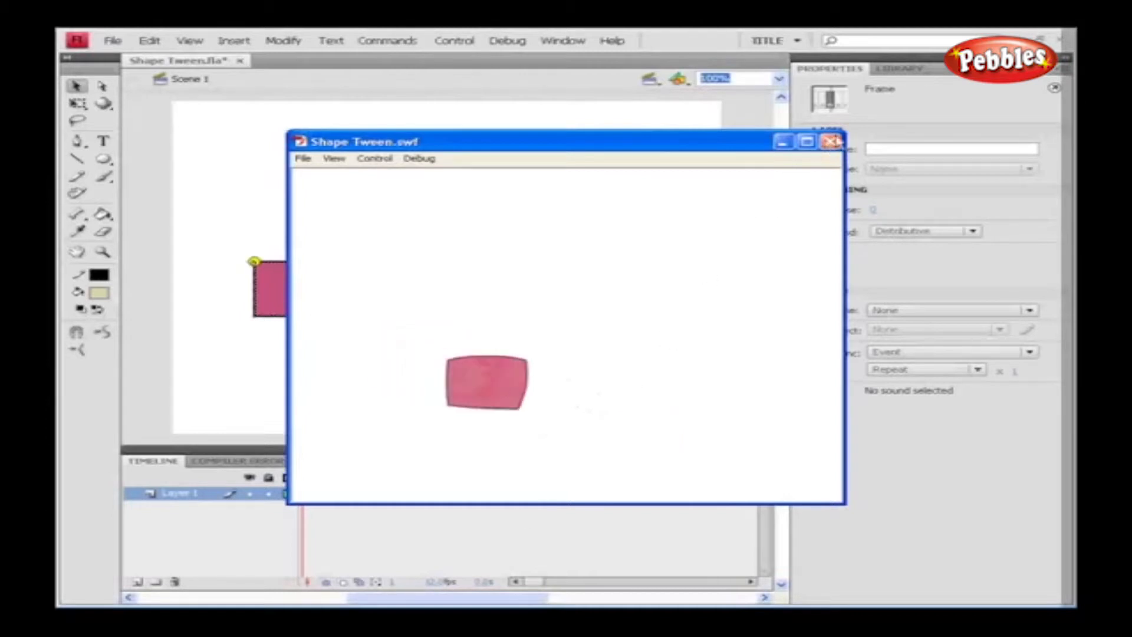
click(830, 141)
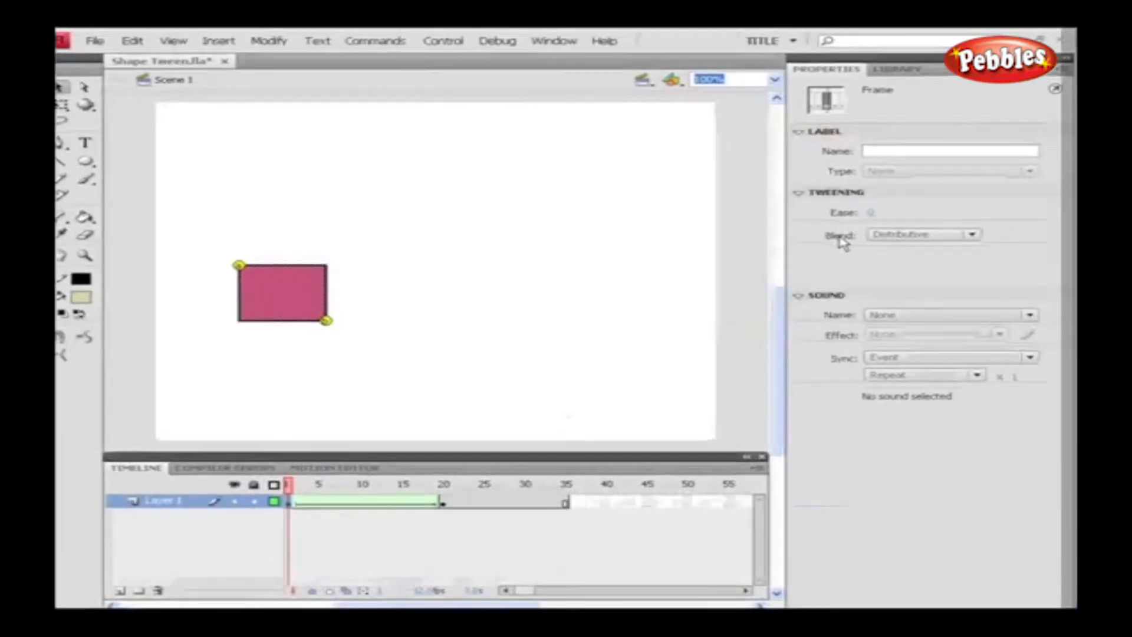
click(873, 235)
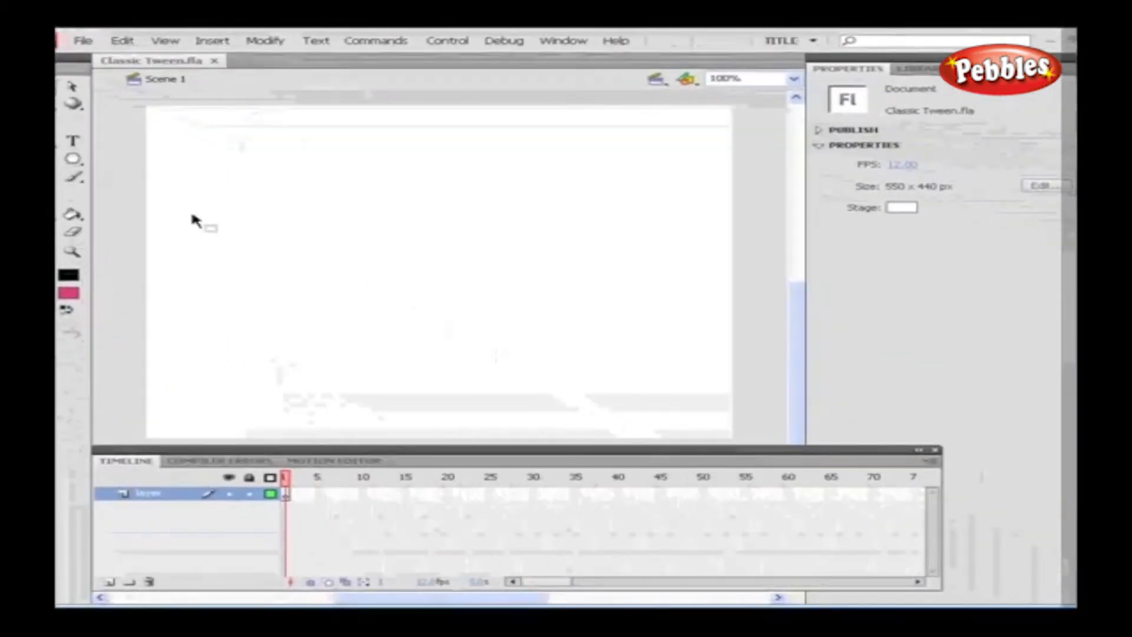
In the Classic Tween document, draw a pink five-pointed star in the stage's upper-left area with the PolyStar tool
click(73, 158)
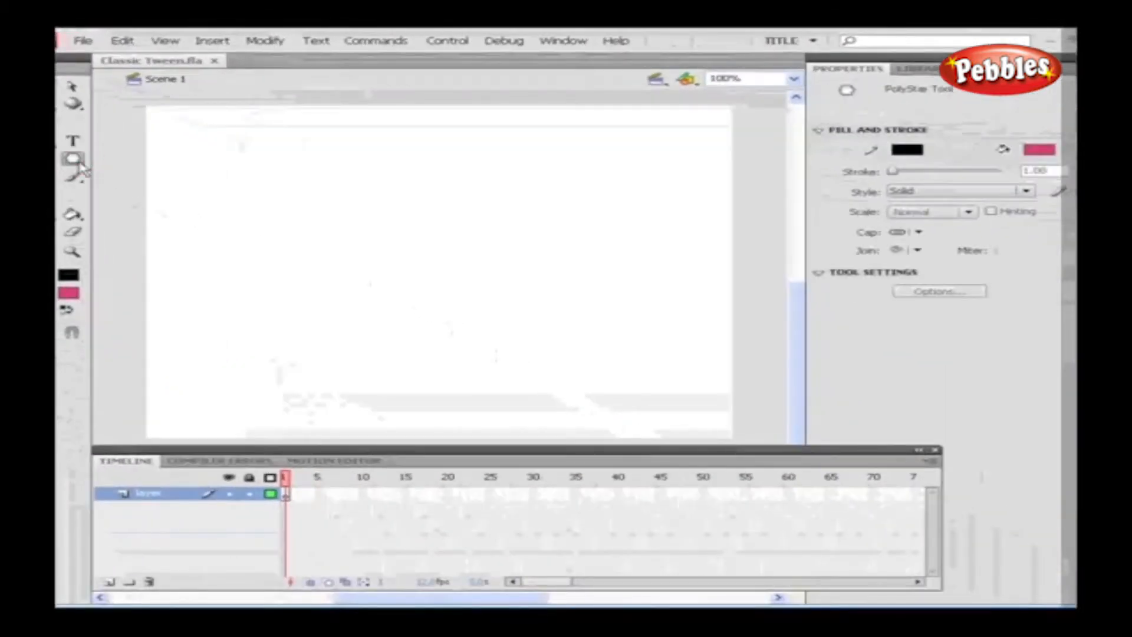
click(906, 295)
click(555, 362)
drag(300, 164, 368, 195)
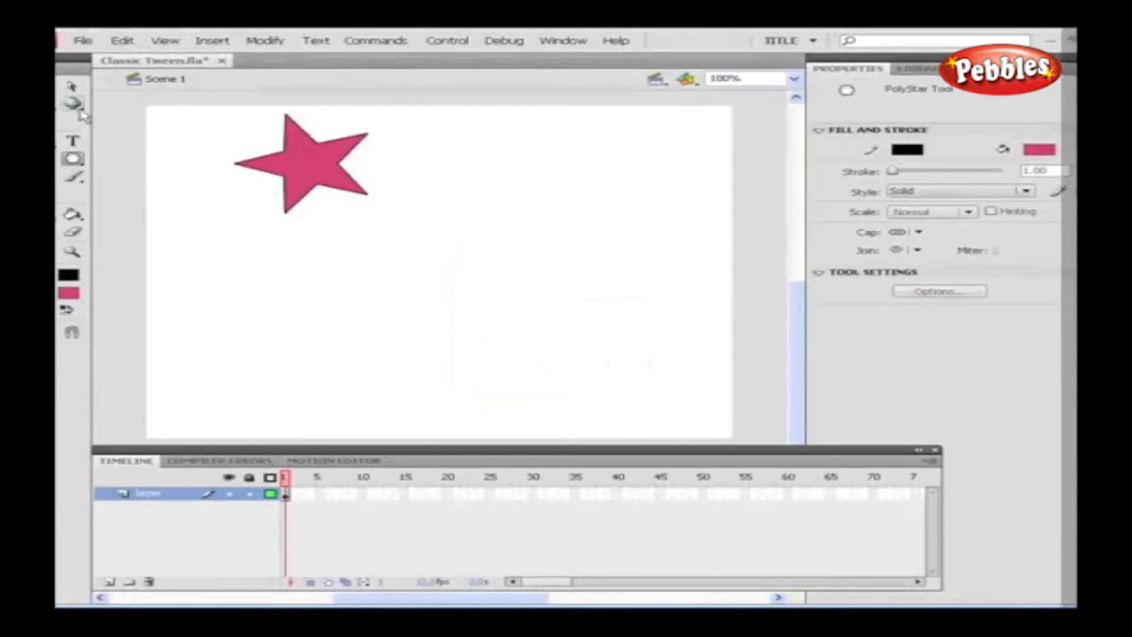
Rename the layer containing the star as star
click(71, 87)
click(147, 493)
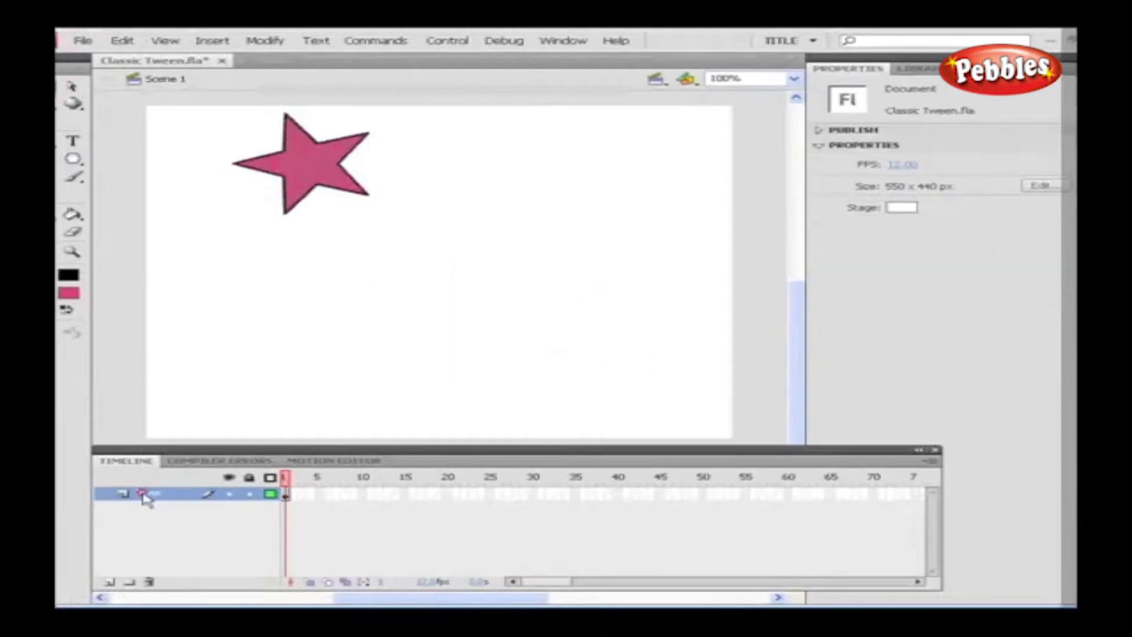
double_click(148, 493)
text(star)
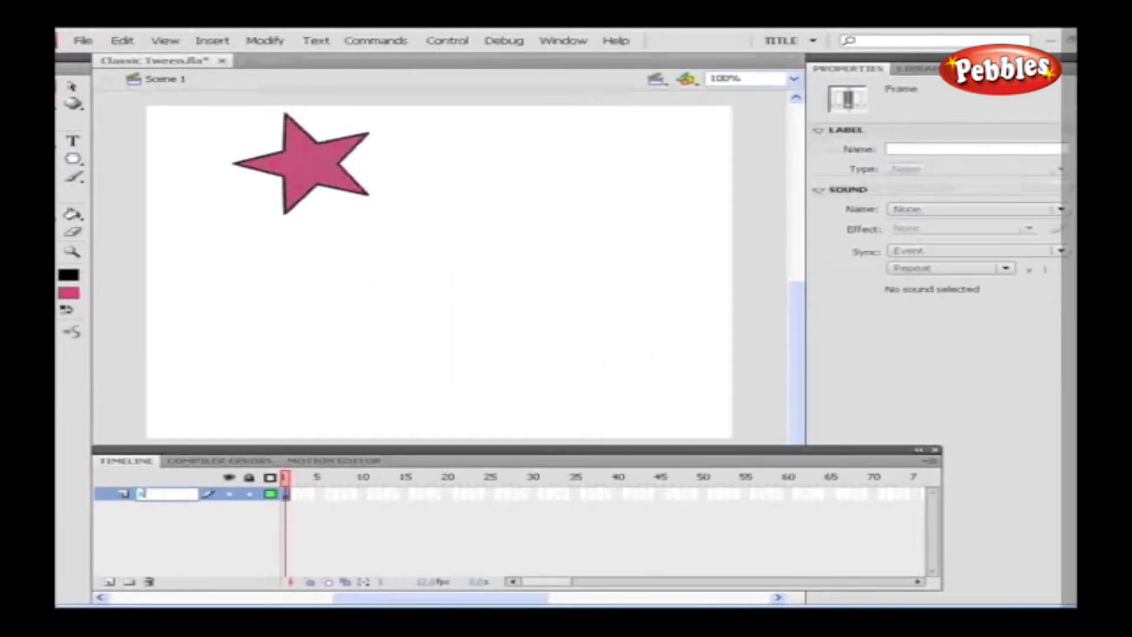
click(163, 521)
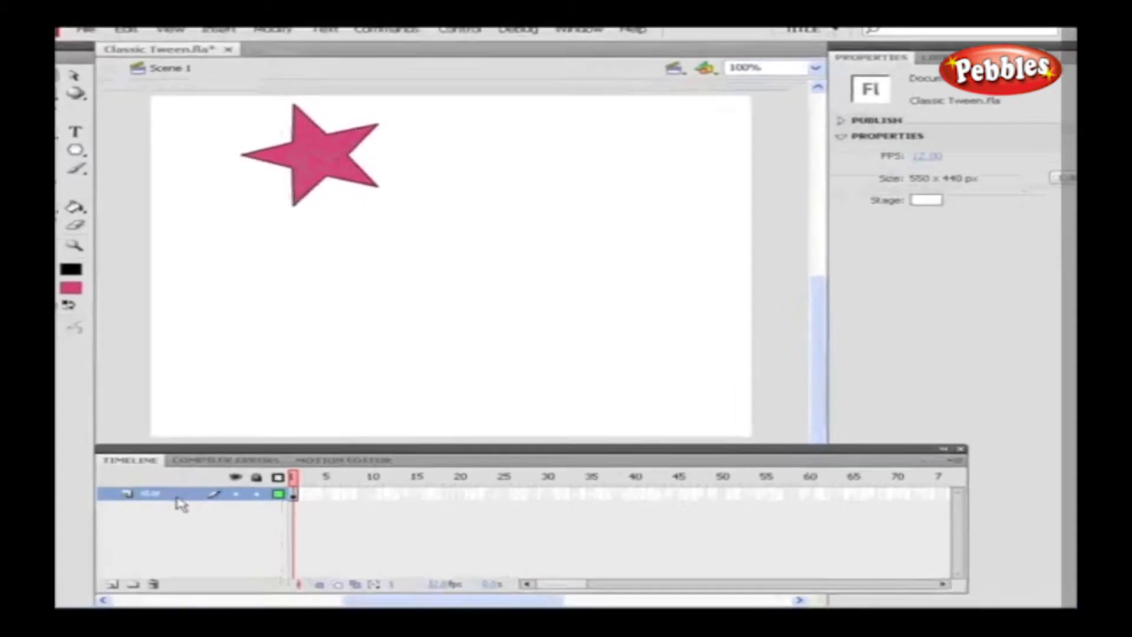
Add a classic motion guide to the star layer and draw a wavy path across the stage on it with the Pencil tool
right_click(174, 495)
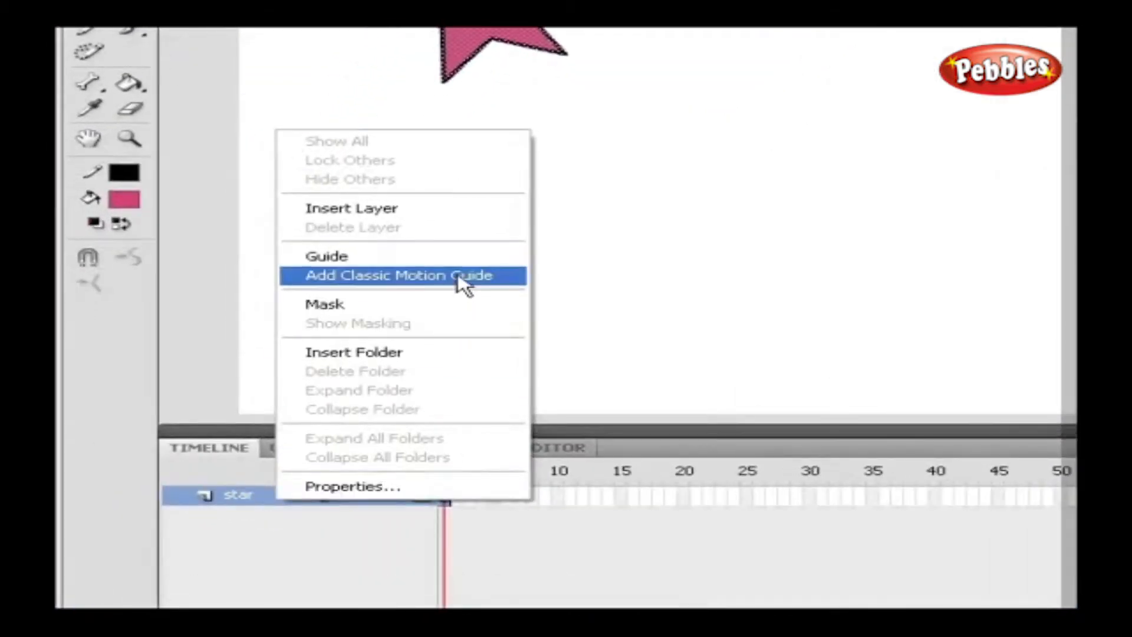
click(457, 275)
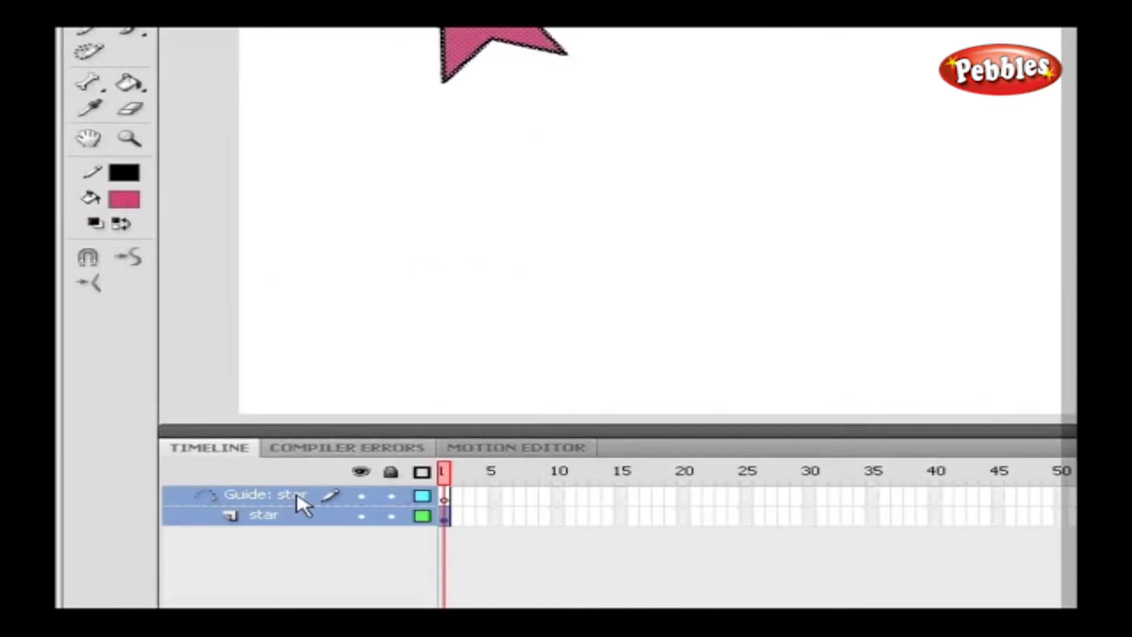
click(444, 498)
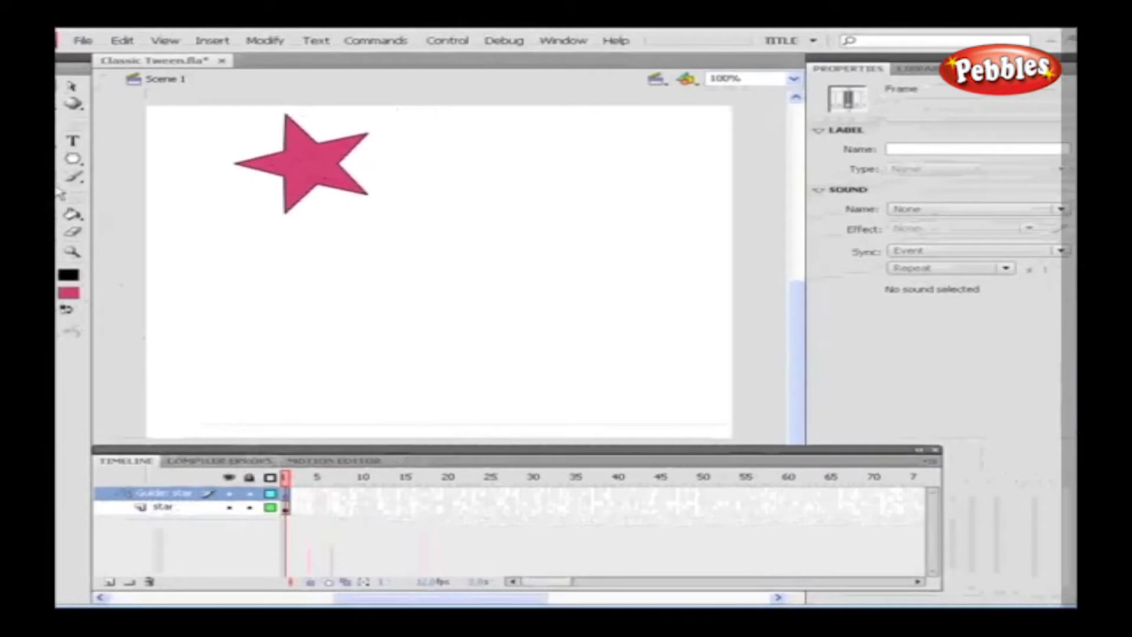
click(73, 177)
mouse_move(194, 353)
mouse_down()
mouse_move(303, 239)
mouse_move(432, 340)
mouse_move(531, 247)
mouse_move(564, 260)
mouse_move(634, 335)
mouse_move(691, 291)
mouse_up()
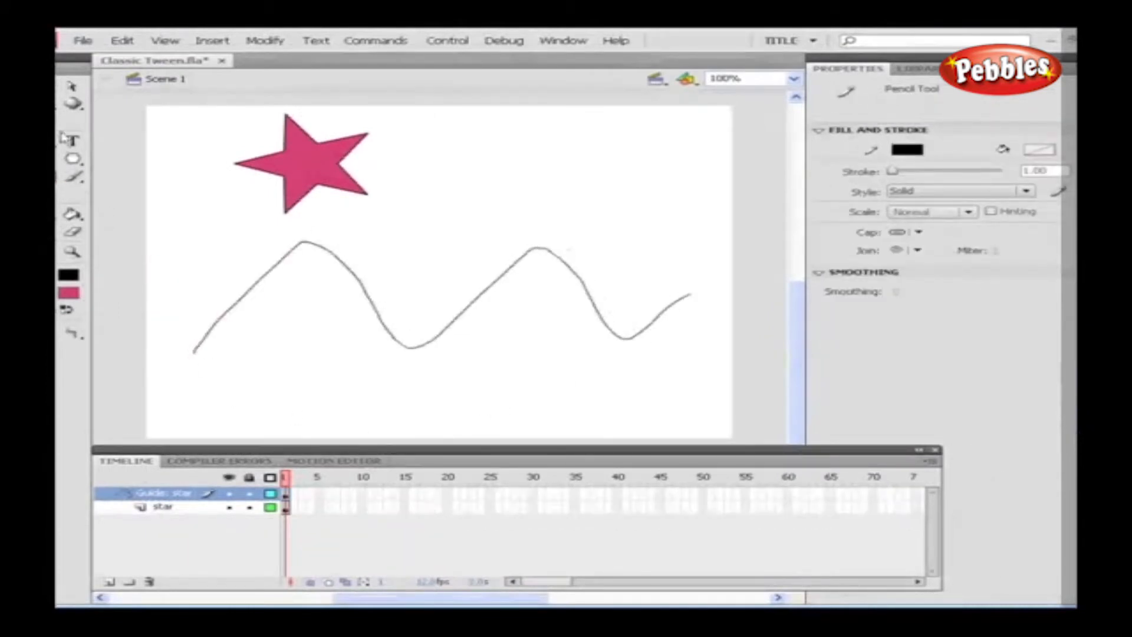
click(71, 87)
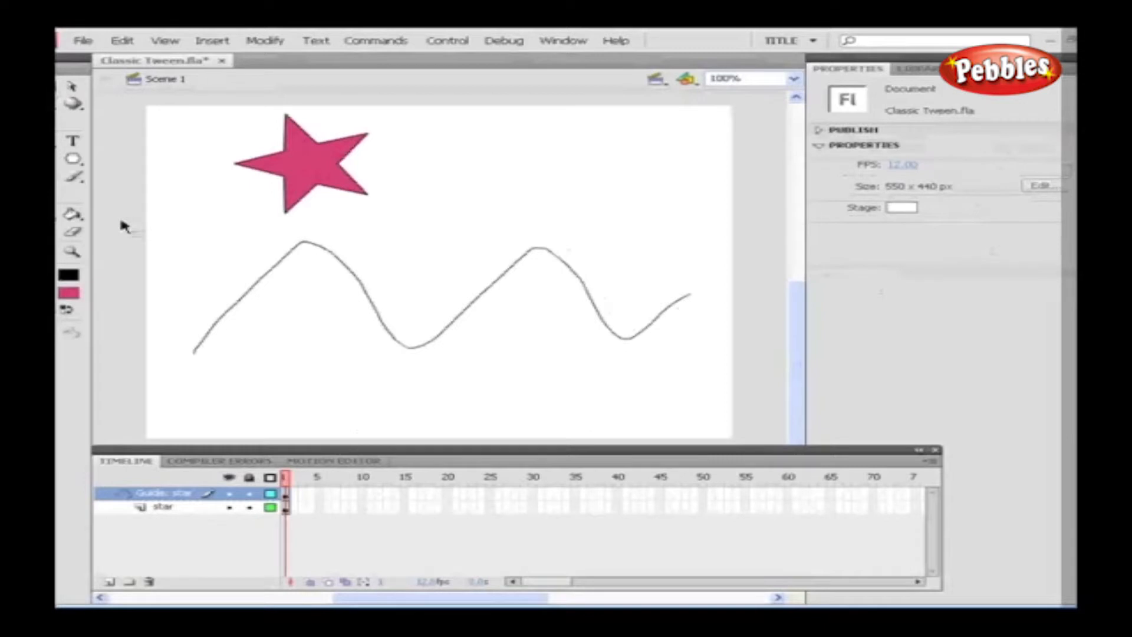
Move the star onto the path's left end at frame 1 and insert keyframes at frame 65 on the star and guide layers
click(287, 508)
drag(314, 171, 192, 353)
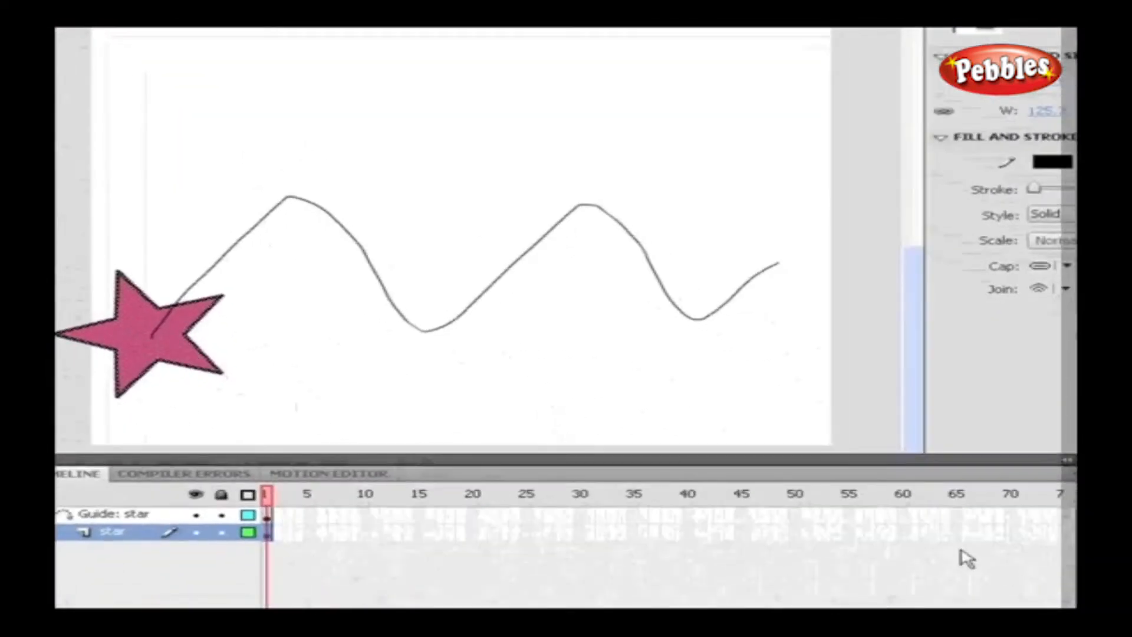
click(956, 532)
key(F6)
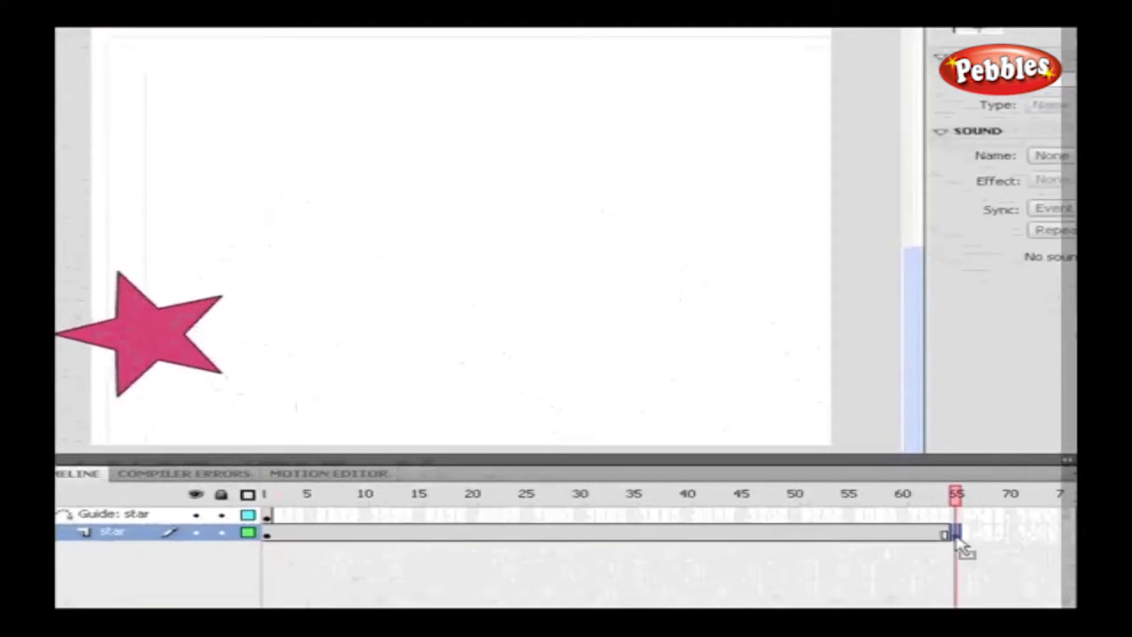
click(956, 516)
key(F5)
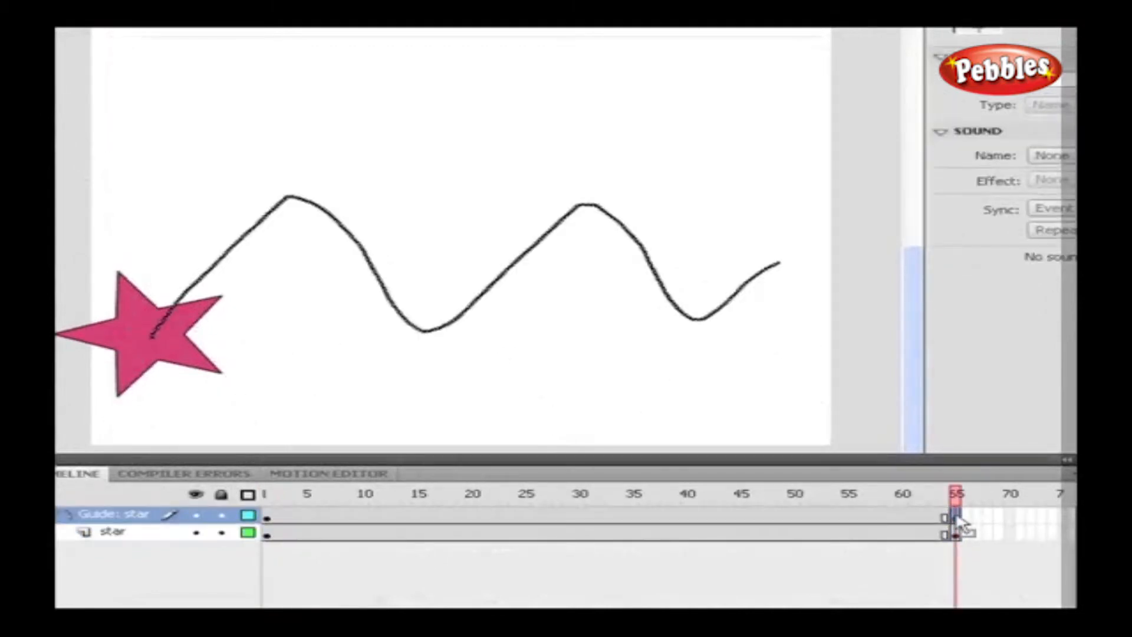
Move the star at frame 65 onto the right end of the guide path
click(176, 360)
mouse_move(164, 352)
mouse_down()
mouse_move(242, 282)
mouse_move(410, 256)
mouse_move(480, 327)
mouse_move(613, 251)
mouse_up()
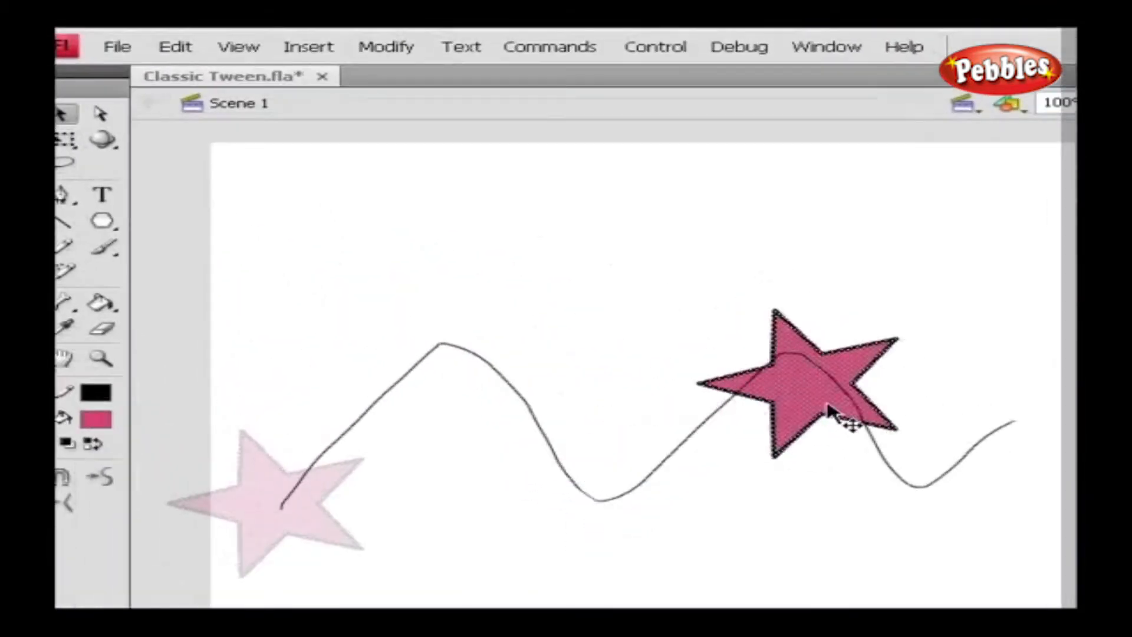
mouse_move(829, 412)
mouse_down()
mouse_move(981, 498)
mouse_move(1032, 454)
mouse_up()
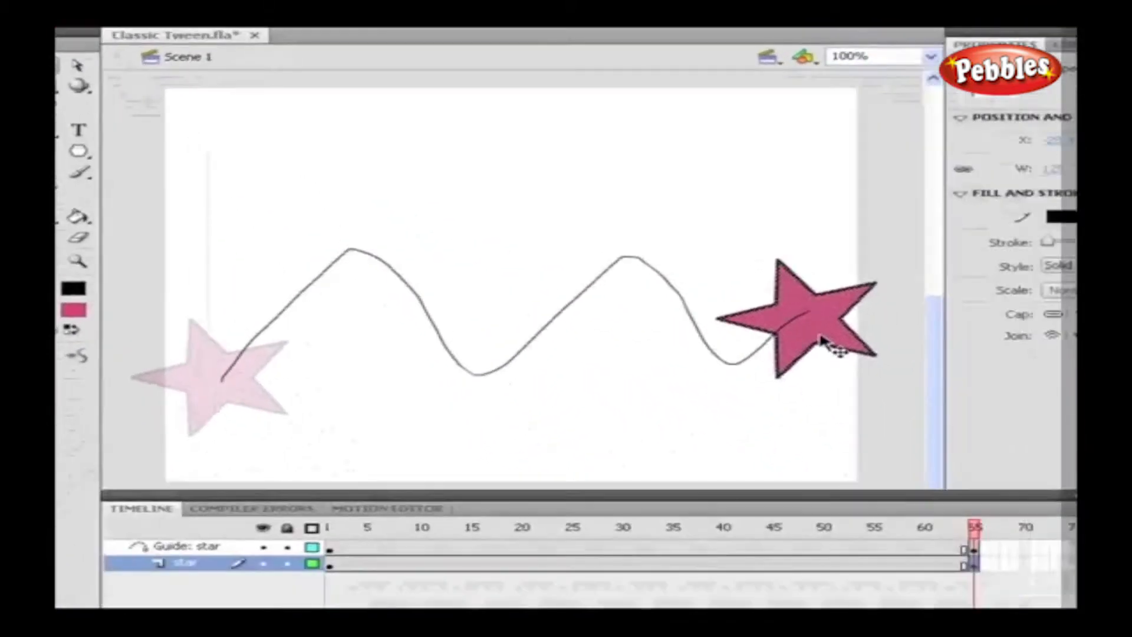
drag(831, 345, 828, 342)
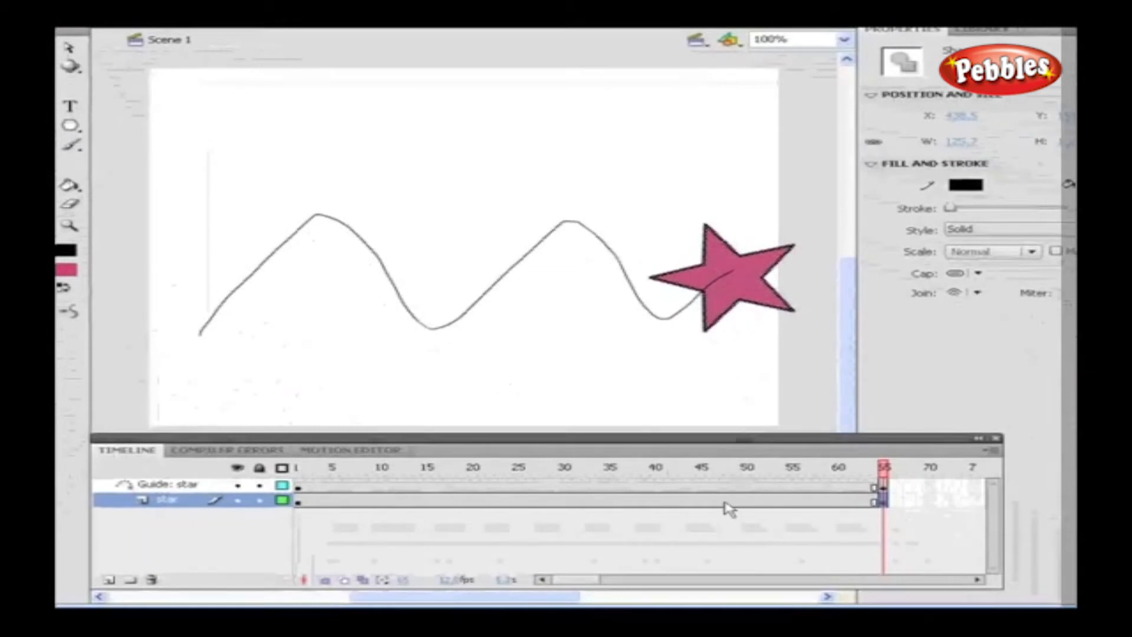
Create a classic tween on the star layer between frames 1 and 65
click(727, 500)
right_click(727, 500)
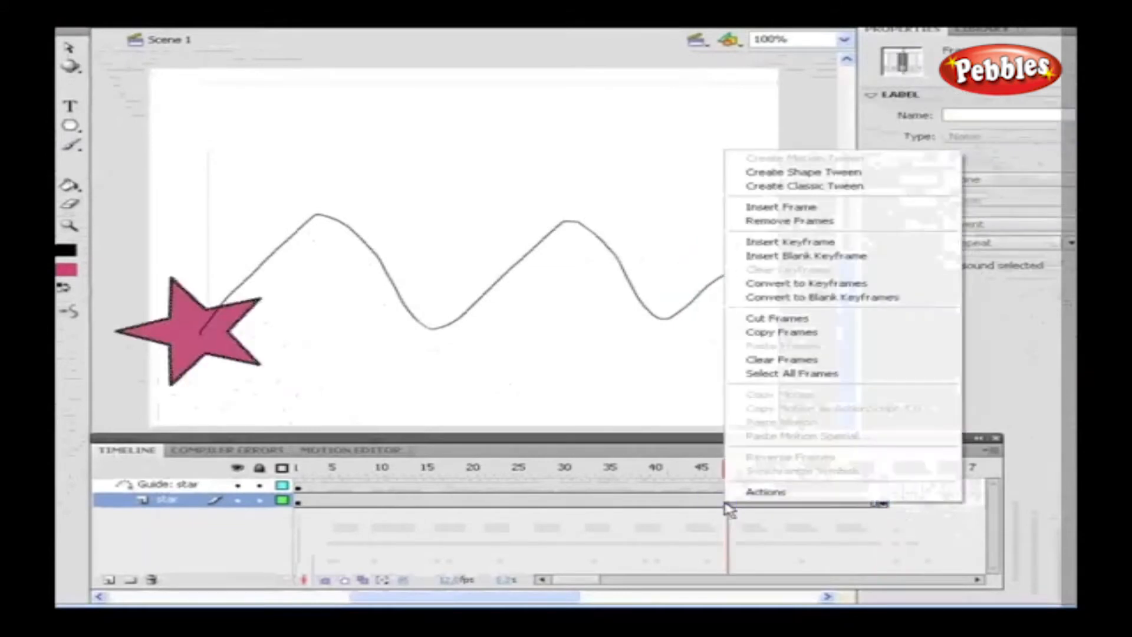
click(841, 188)
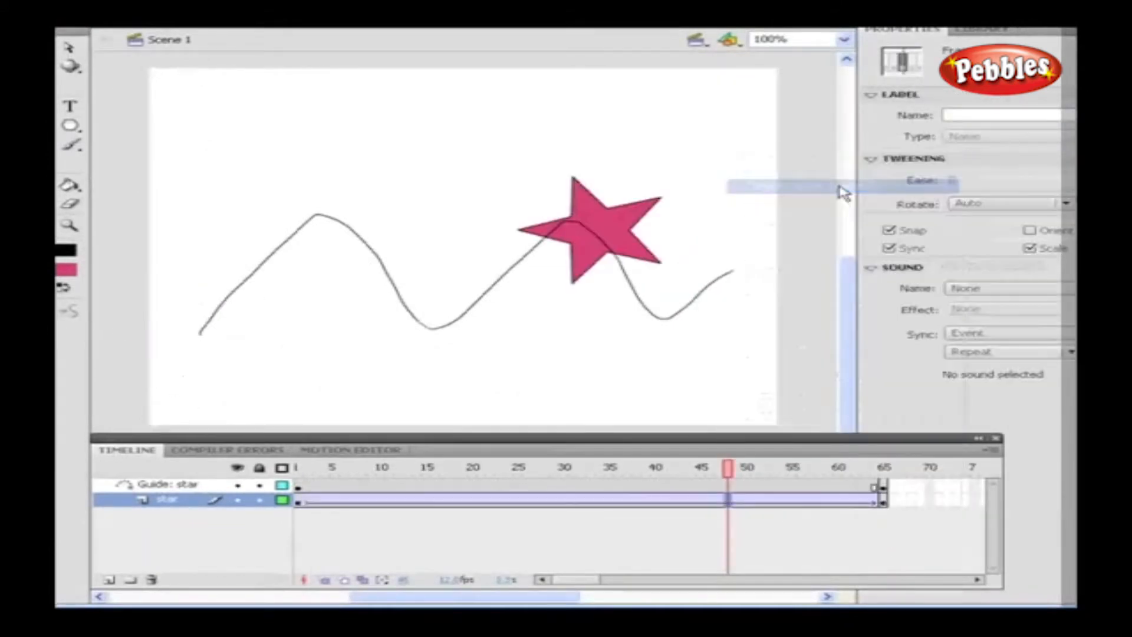
Check the star at frame 65, test the movie to preview its motion along the guide, and return to frame 1
click(883, 501)
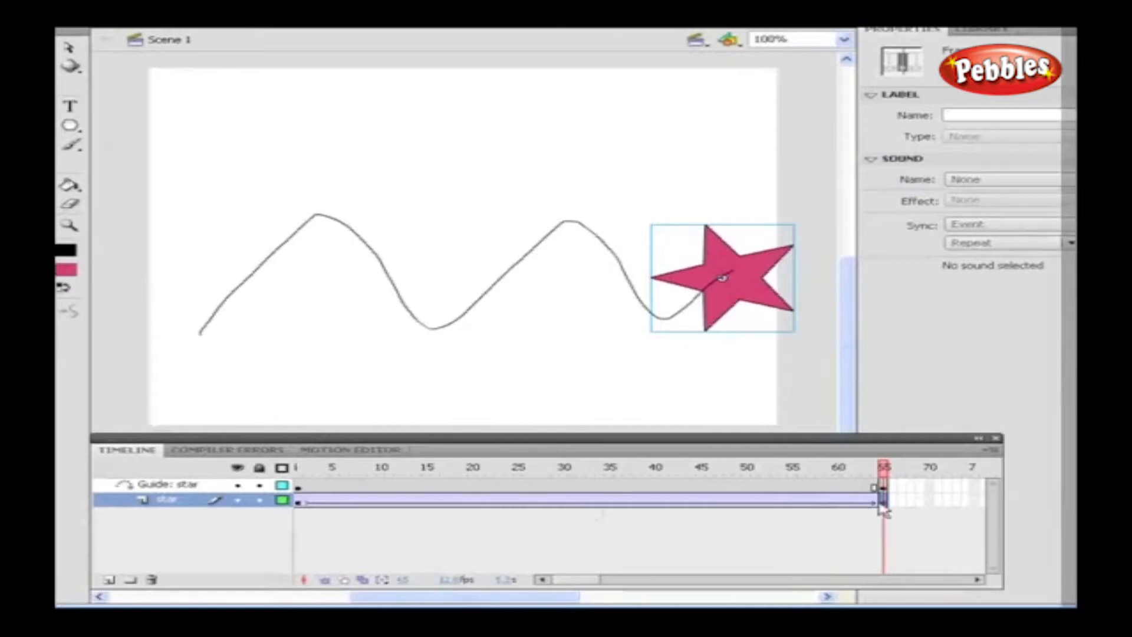
key(ctrl+Return)
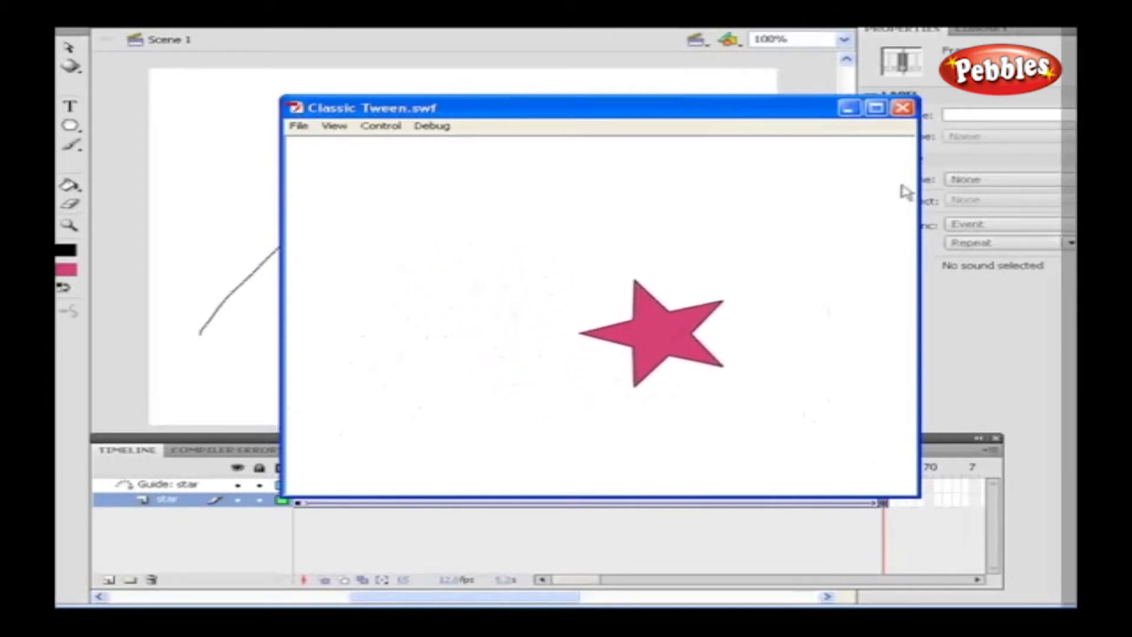
click(902, 110)
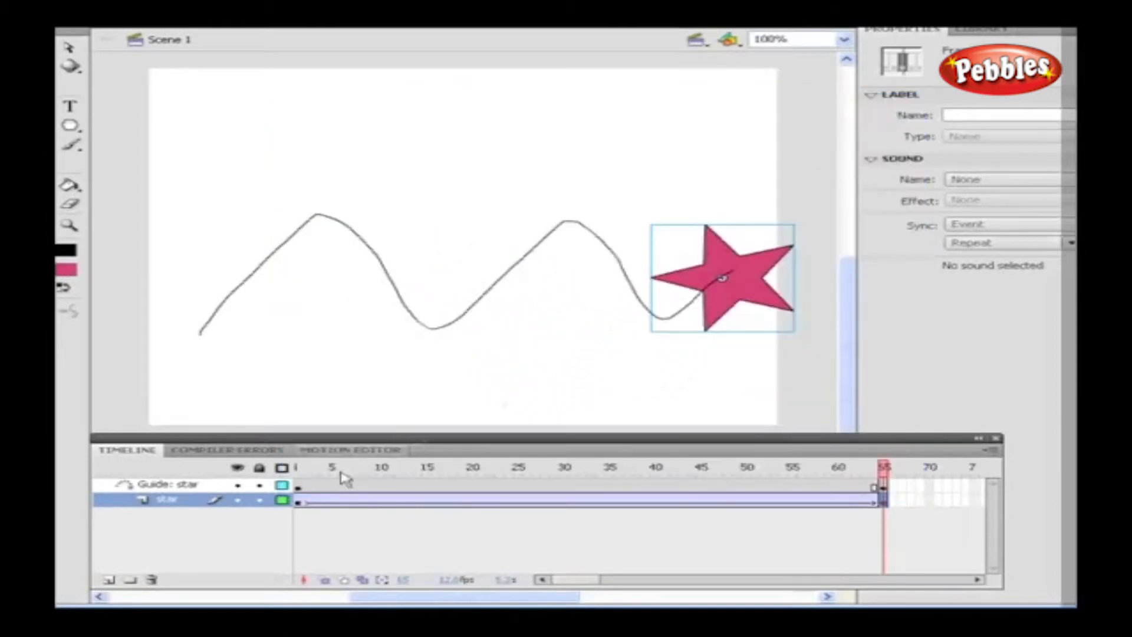
click(297, 503)
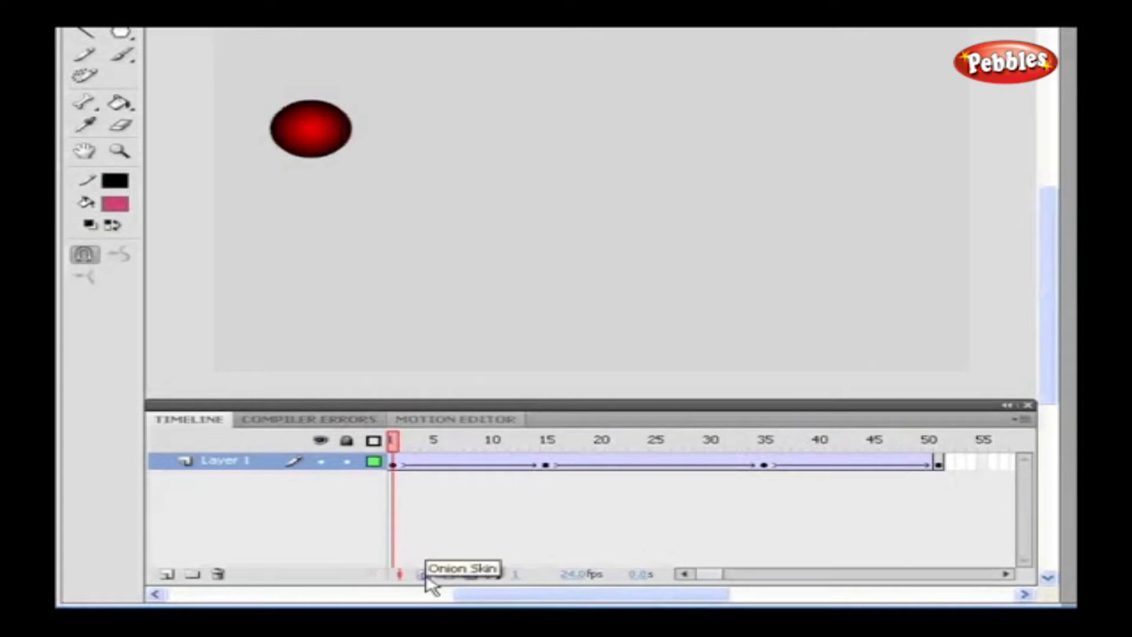
Turn on onion skinning for the red ball animation and switch it to onion skin outlines
drag(399, 467, 363, 463)
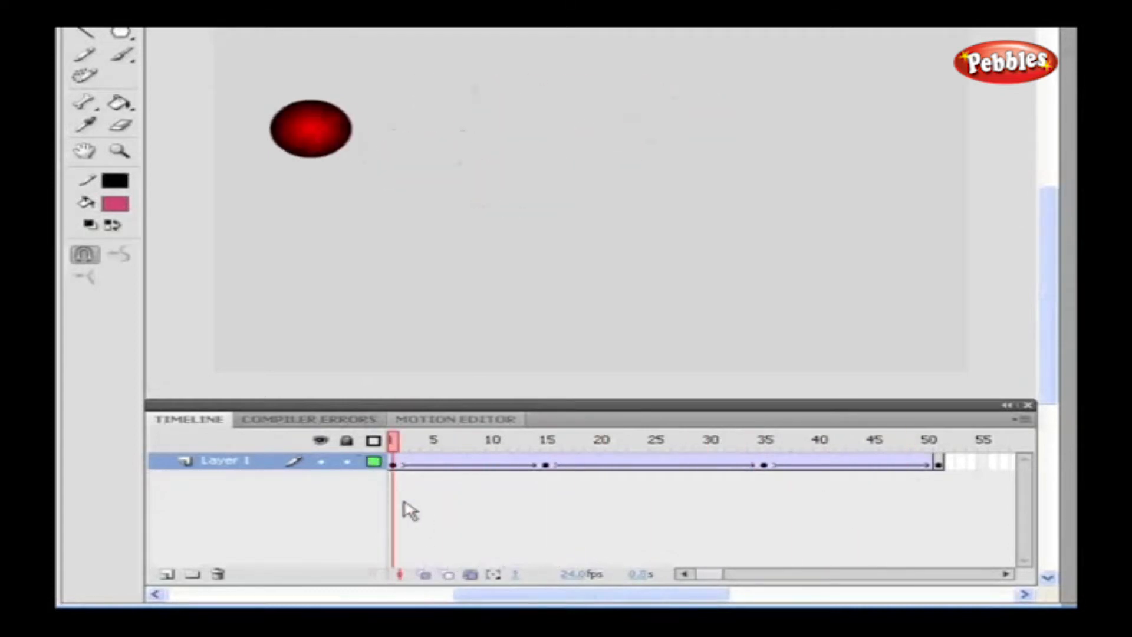
click(425, 575)
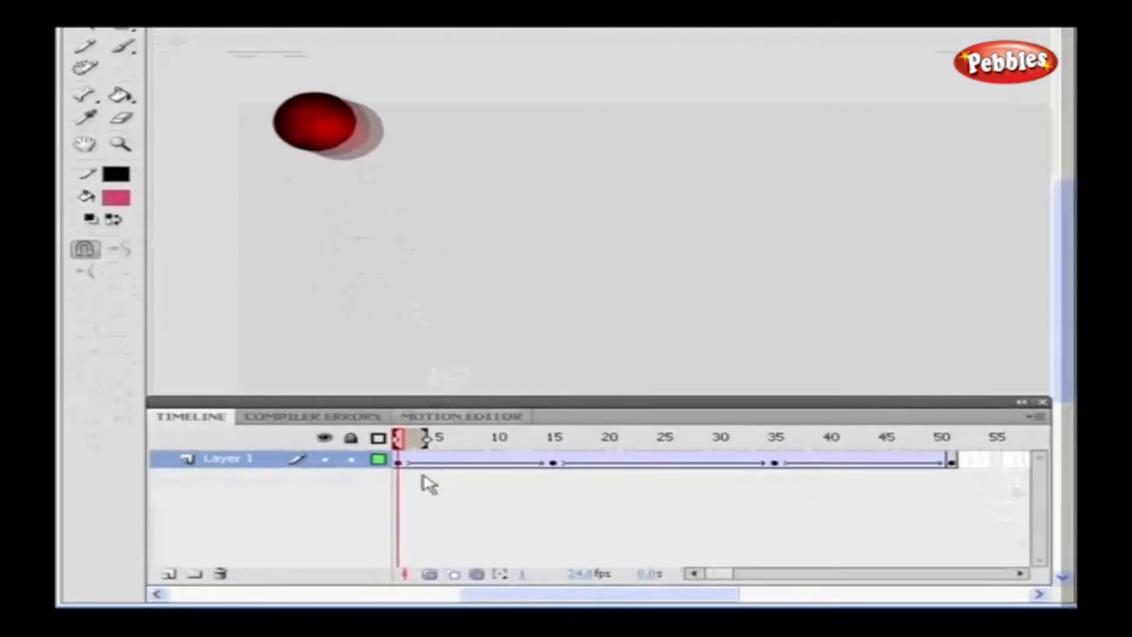
click(451, 575)
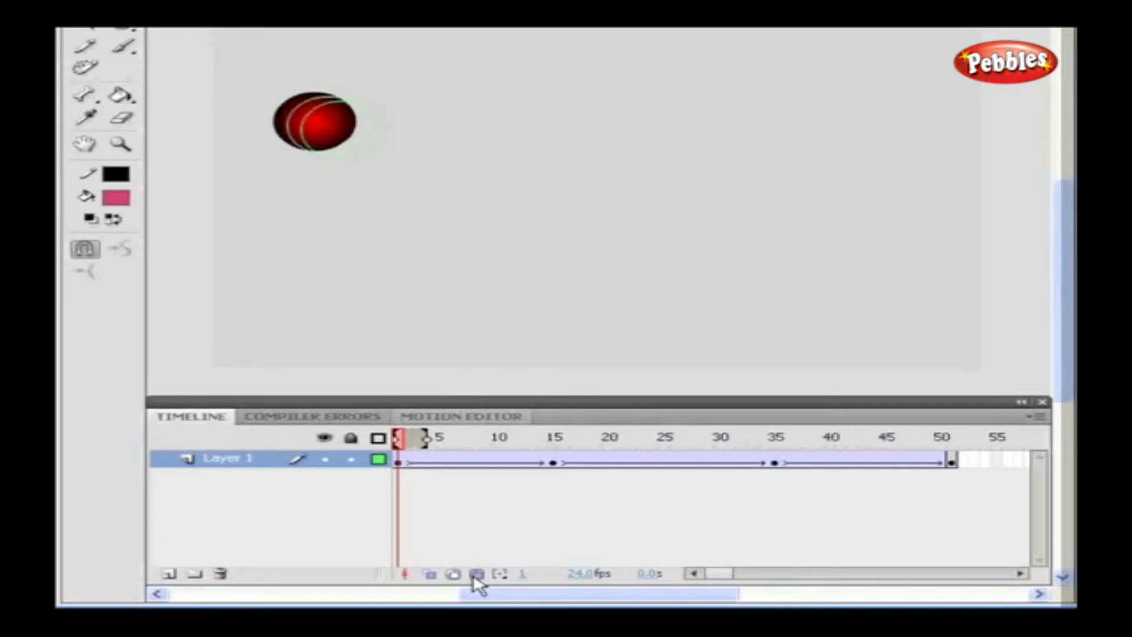
Set the onion skin range to Onion 2, followed by Onion 5
click(498, 576)
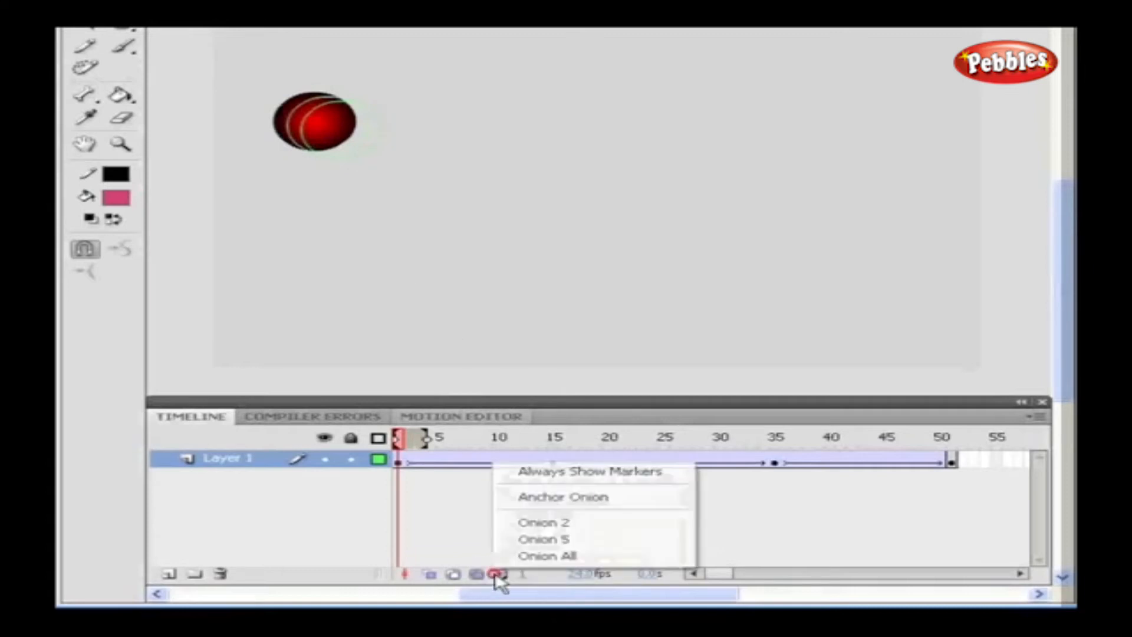
click(534, 523)
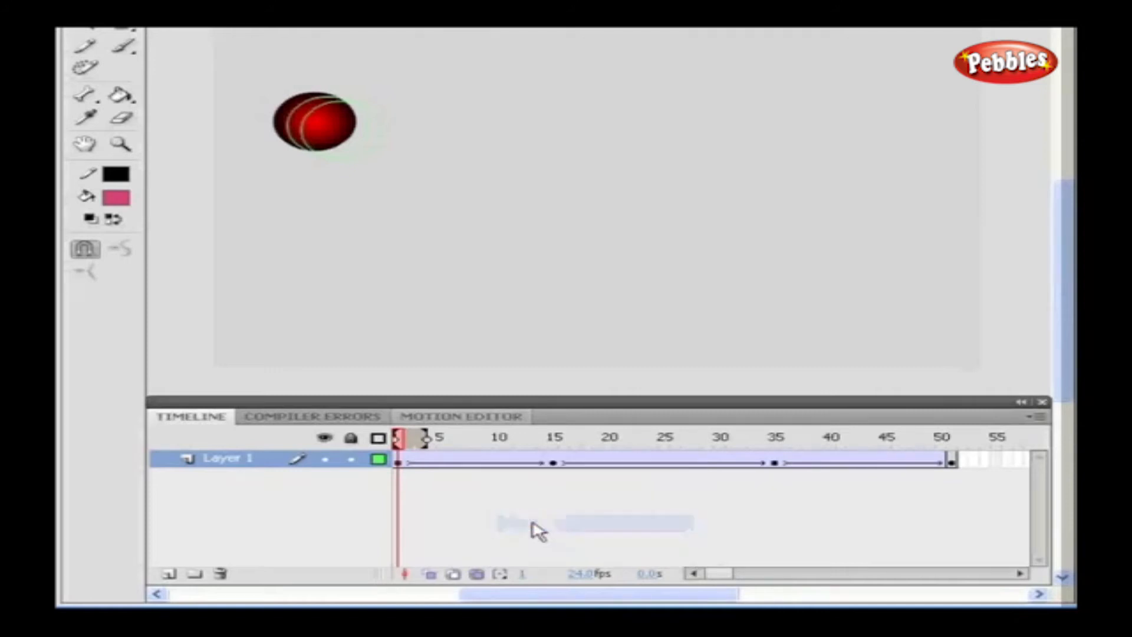
click(503, 574)
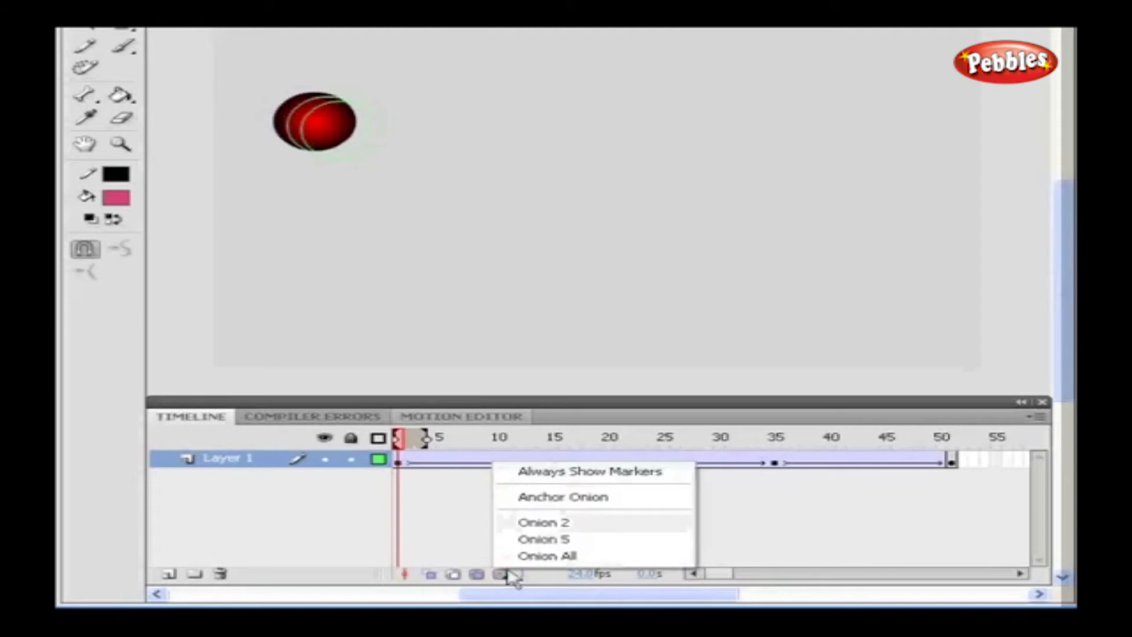
click(538, 540)
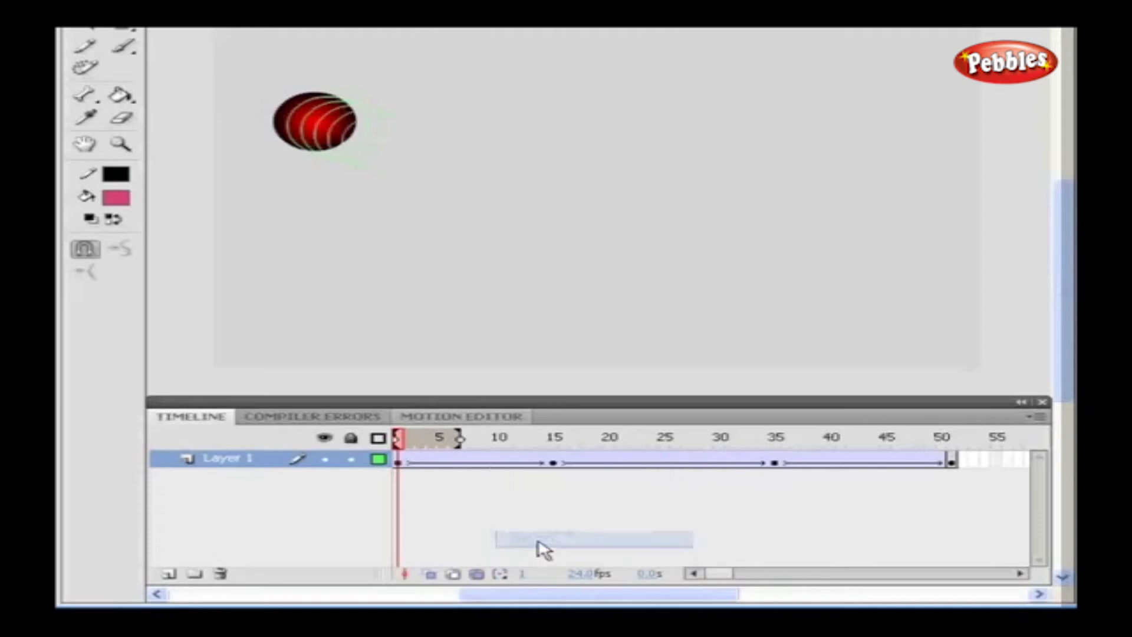
Extend the onion skin range to the whole ball animation with Onion All
click(502, 572)
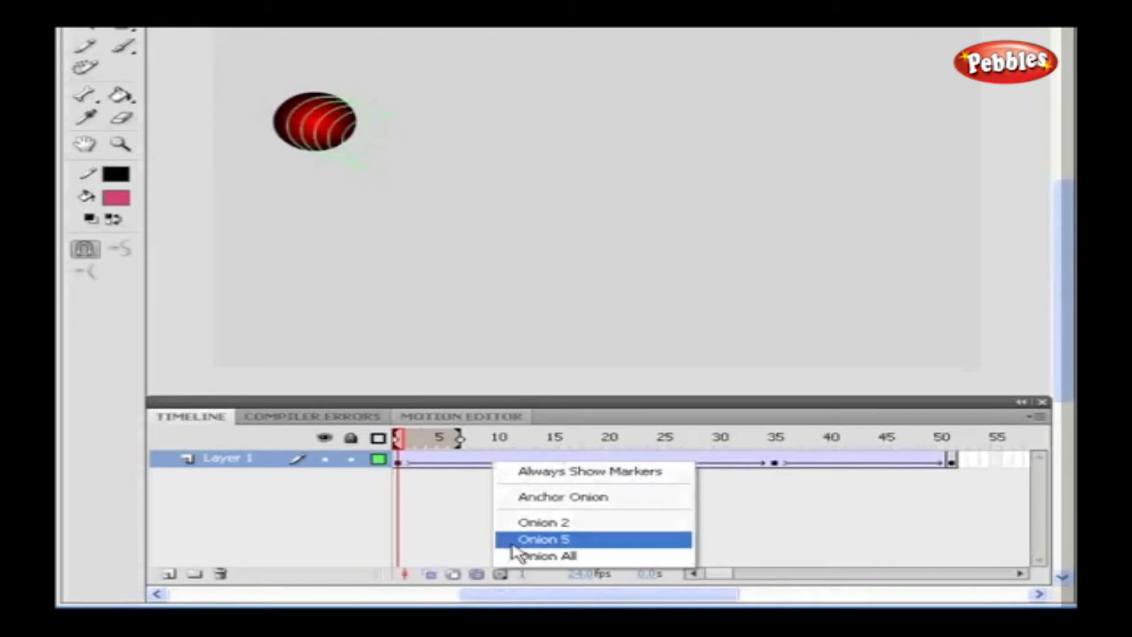
click(538, 556)
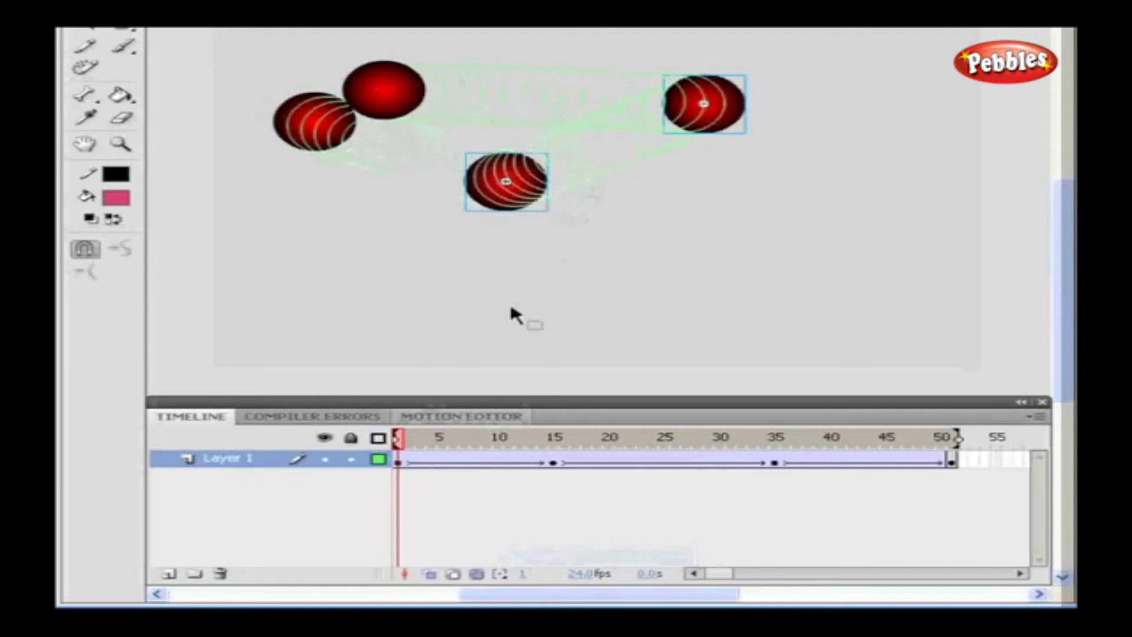
click(500, 573)
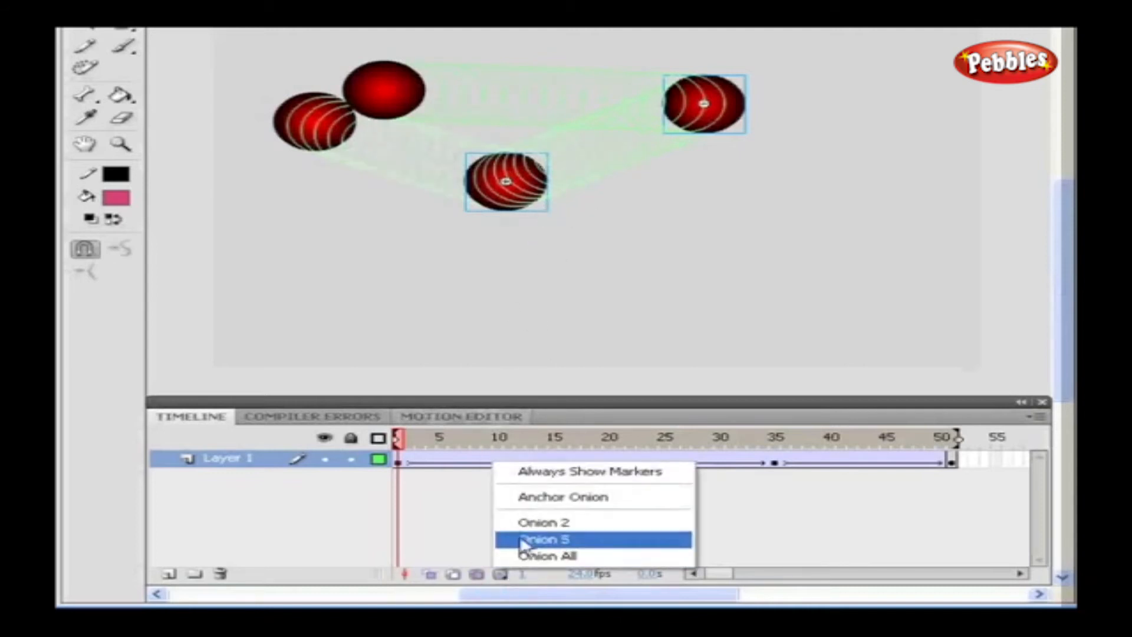
click(524, 557)
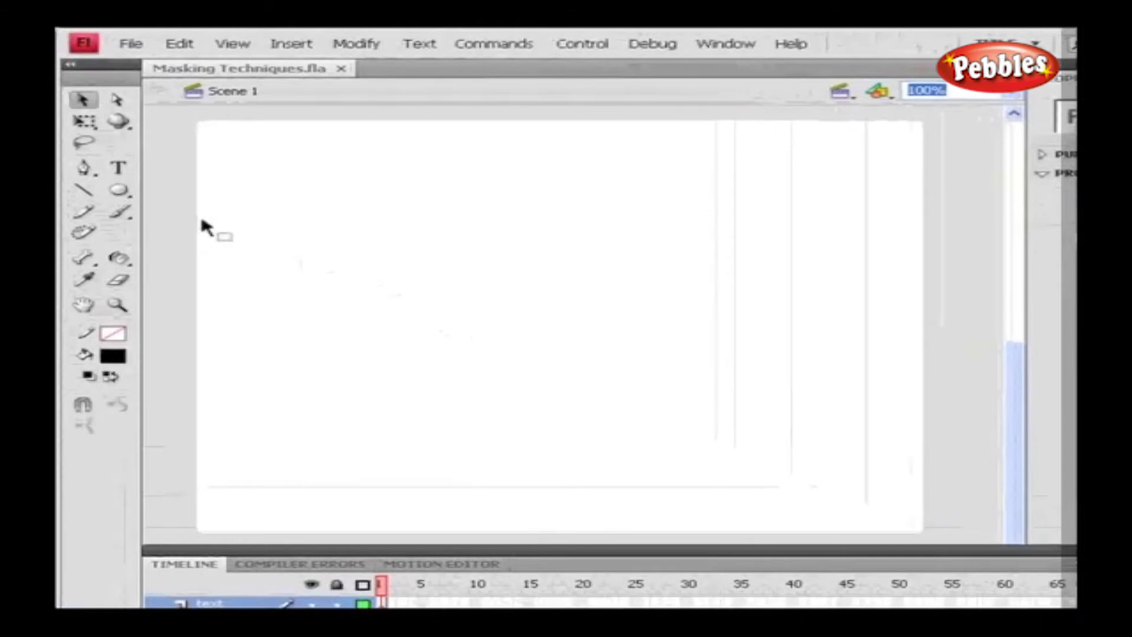
Add a text block reading "Welcome To Flash CS4" on the text layer of Masking Techniques.fla
click(118, 168)
drag(337, 218, 476, 301)
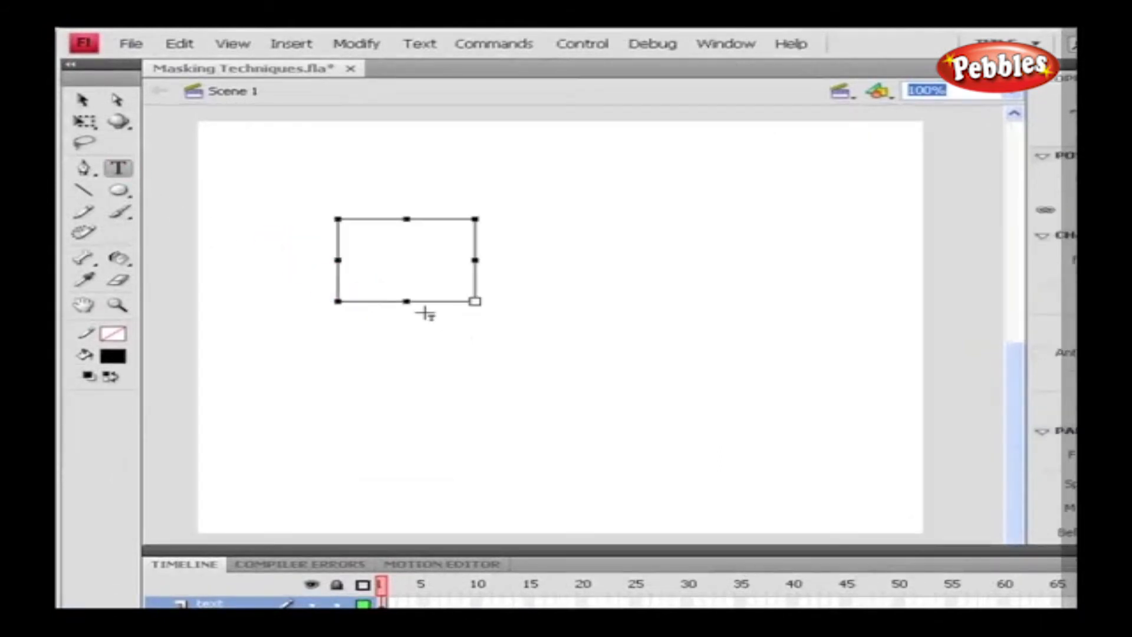
text(Welc)
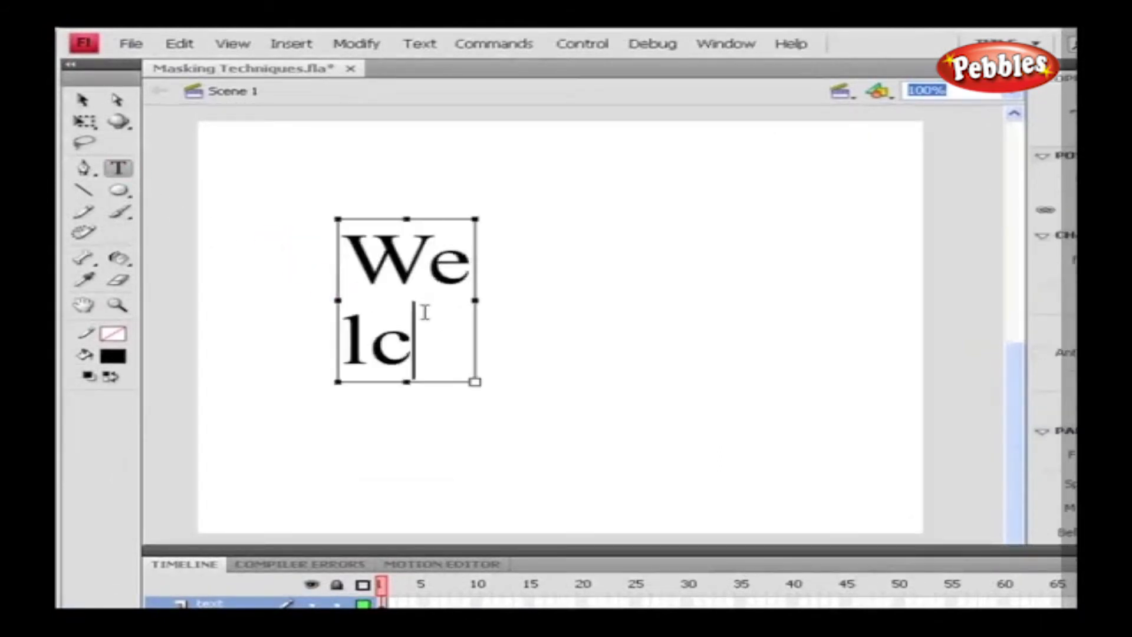
text(ome To )
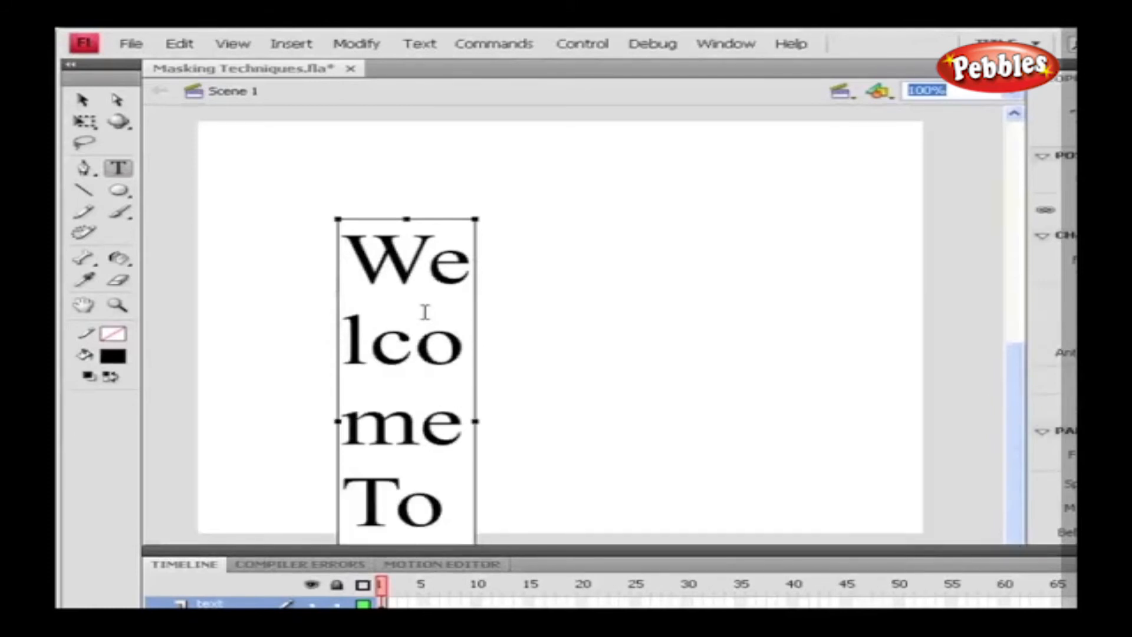
text(e)
Widen and shorten the text block so the words wrap onto three lines, and move it to the middle of the stage
click(82, 99)
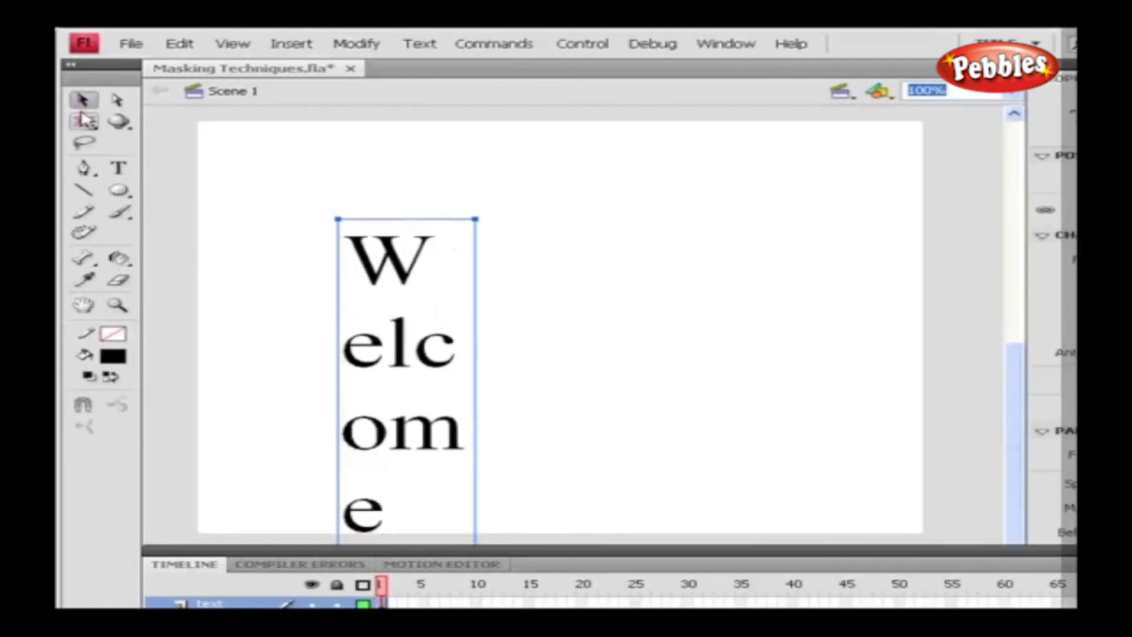
drag(476, 218, 636, 349)
scroll(560, 412, down, 7)
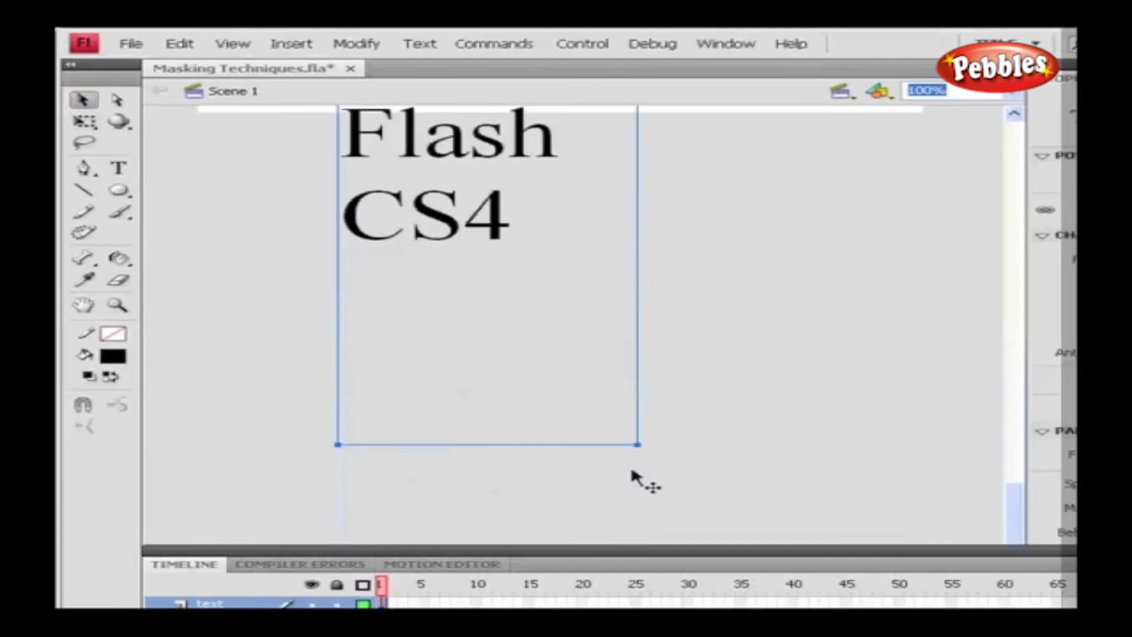
drag(636, 446, 668, 115)
scroll(642, 295, up, 3)
scroll(642, 294, up, 3)
drag(450, 399, 521, 221)
drag(754, 420, 861, 231)
drag(637, 232, 578, 295)
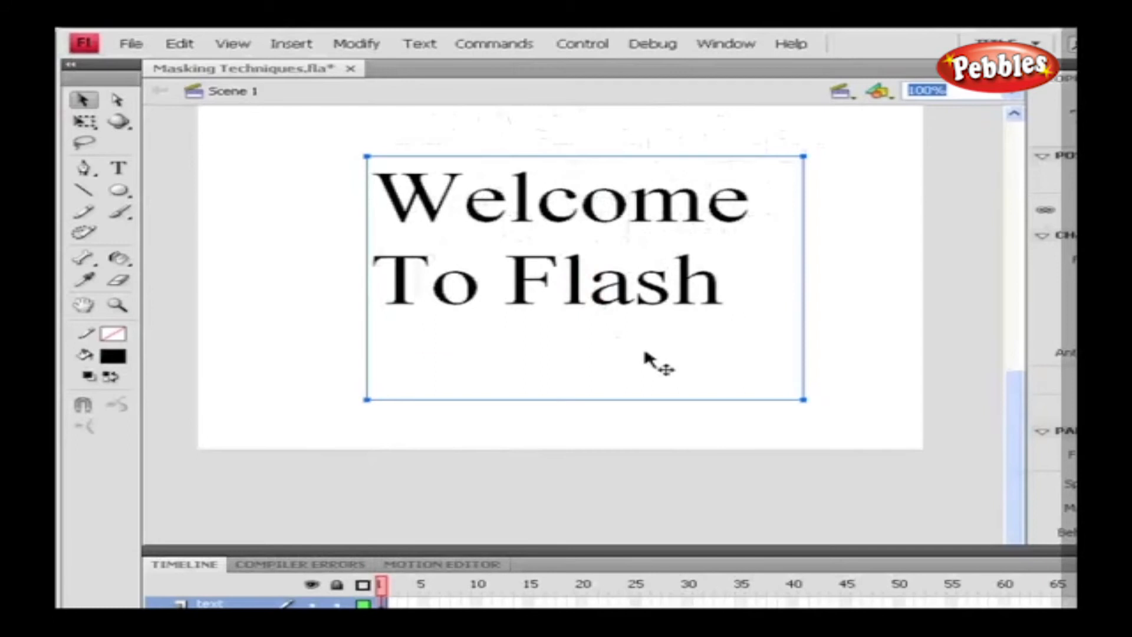
Break the welcome text apart into shapes and convert it to a movie clip symbol with the default name
key(ctrl+b)
key(ctrl+b)
key(F8)
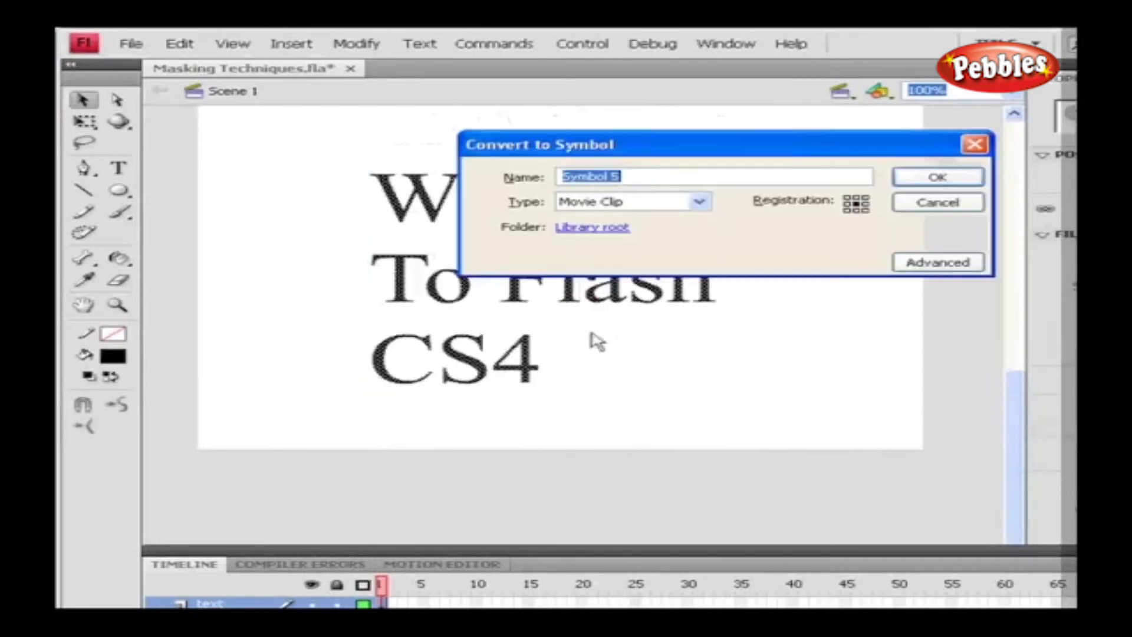
click(931, 177)
Open the text symbol for editing and add a new layer named outline above Layer 1
double_click(517, 293)
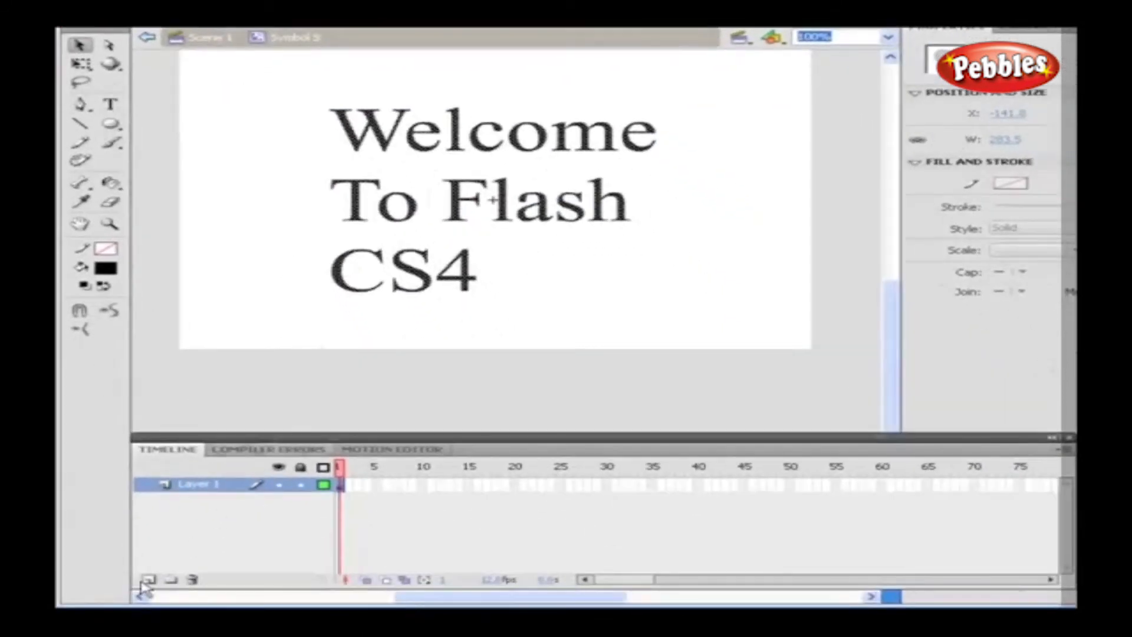
click(149, 579)
double_click(192, 484)
text(o)
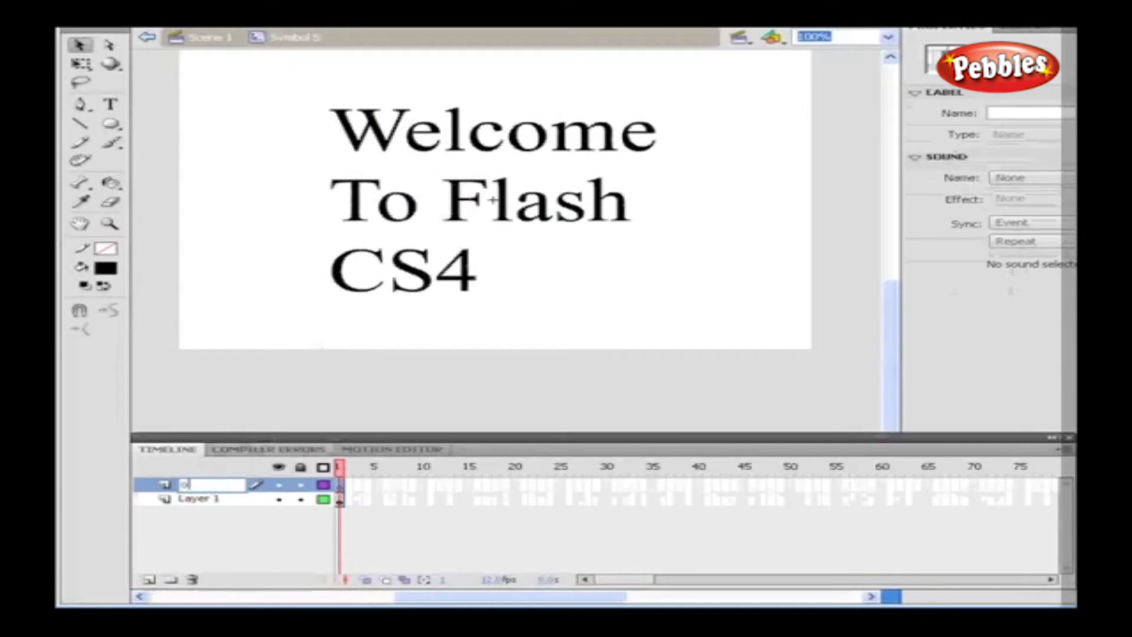
key(BackSpace)
key(BackSpace)
key(BackSpace)
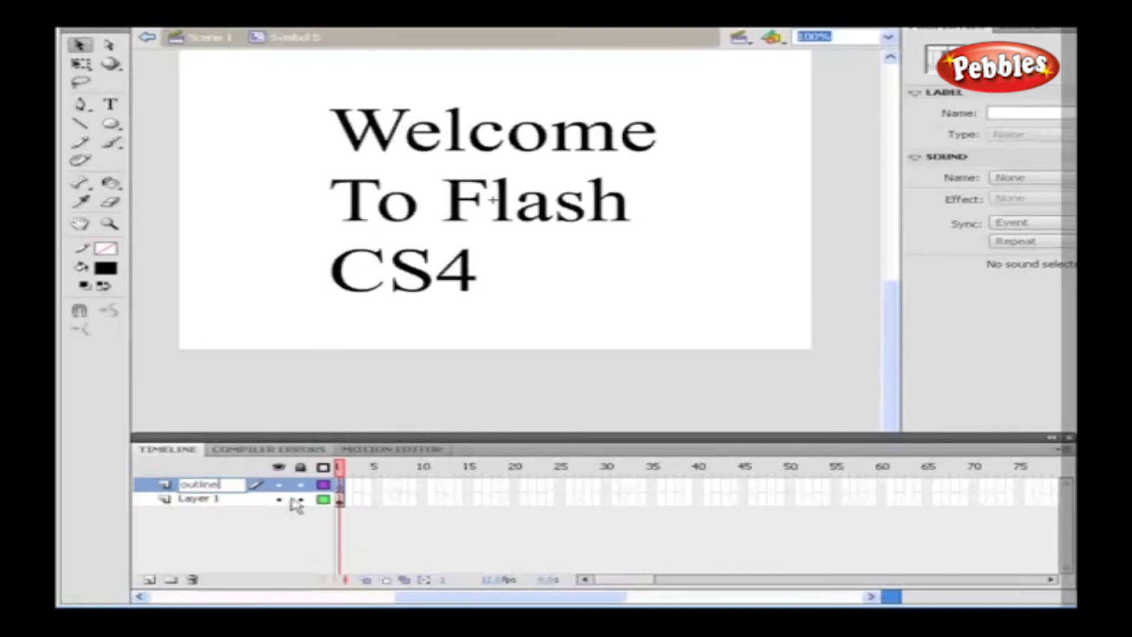
Copy frame 1 of Layer 1 and paste it into frame 1 of the outline layer
click(339, 500)
right_click(338, 500)
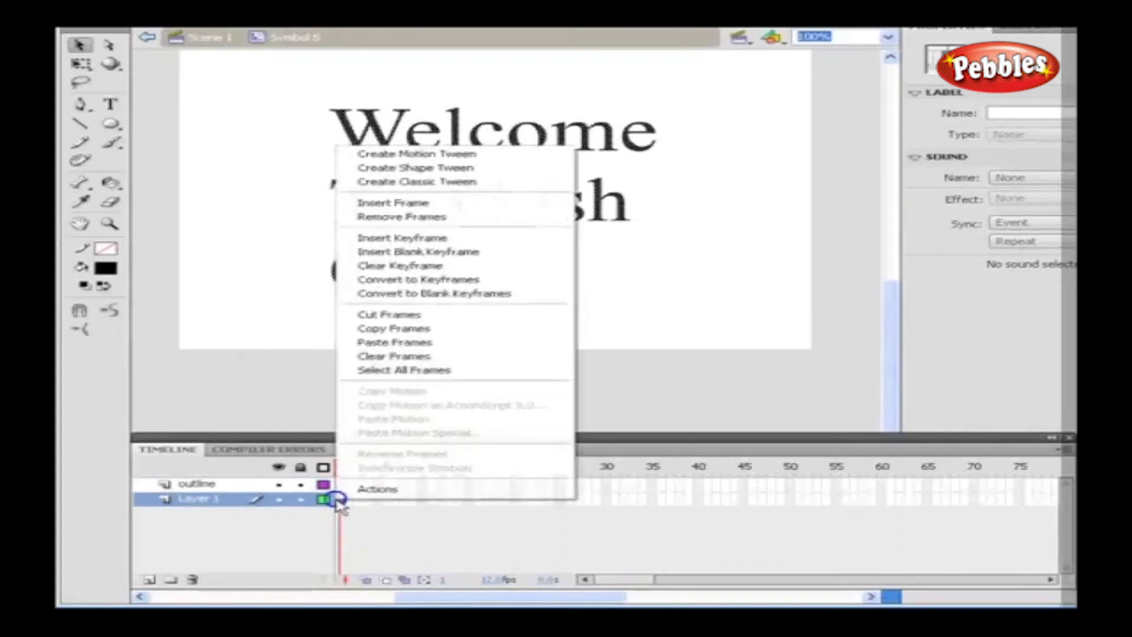
click(469, 370)
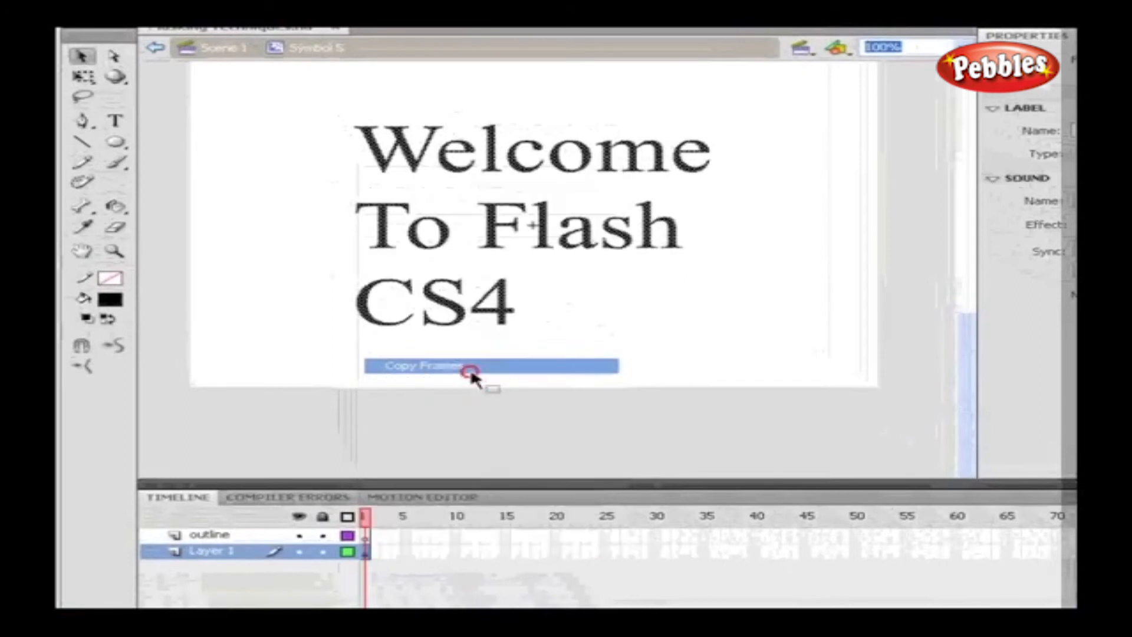
click(366, 538)
right_click(367, 540)
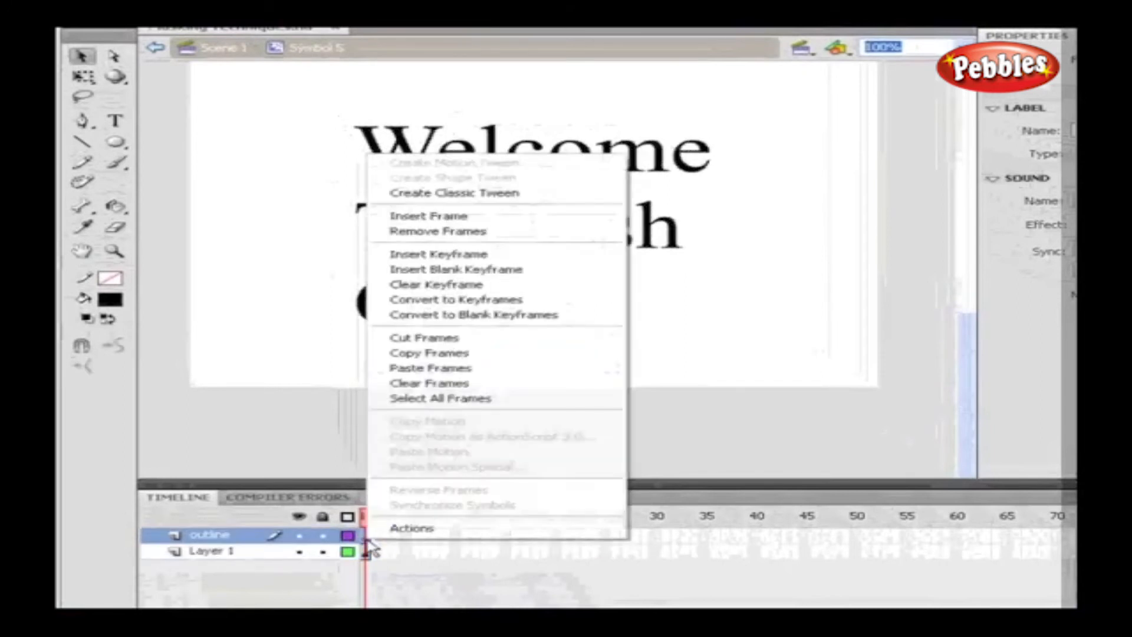
click(449, 370)
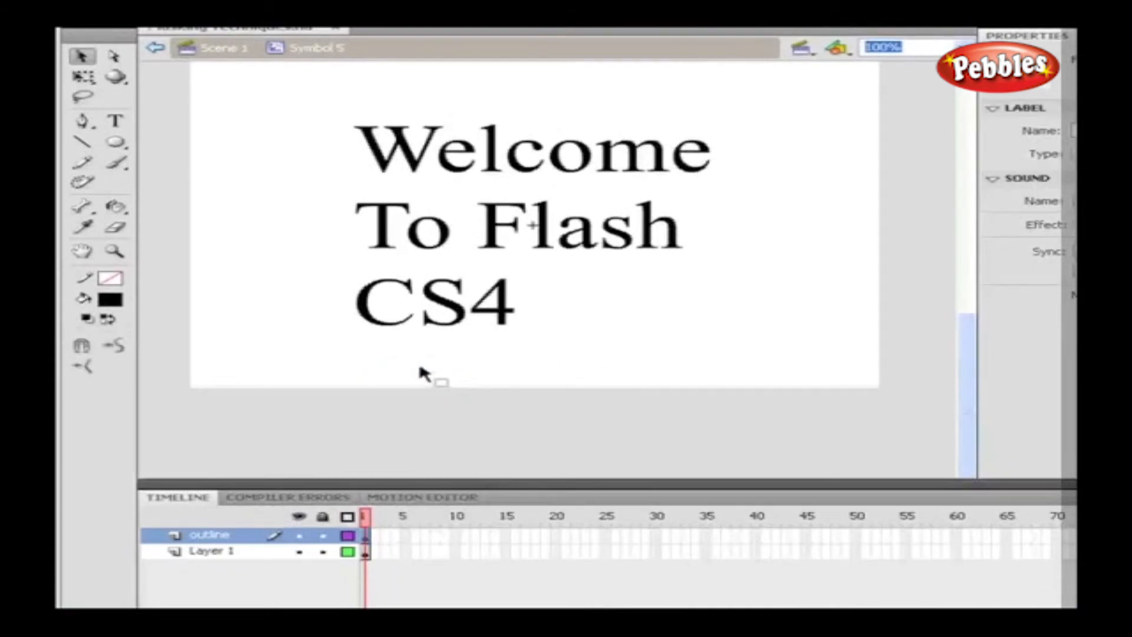
Set the stroke colour to yellow and outline the letters of "Welcome" from W through m with the Ink Bottle tool
click(124, 278)
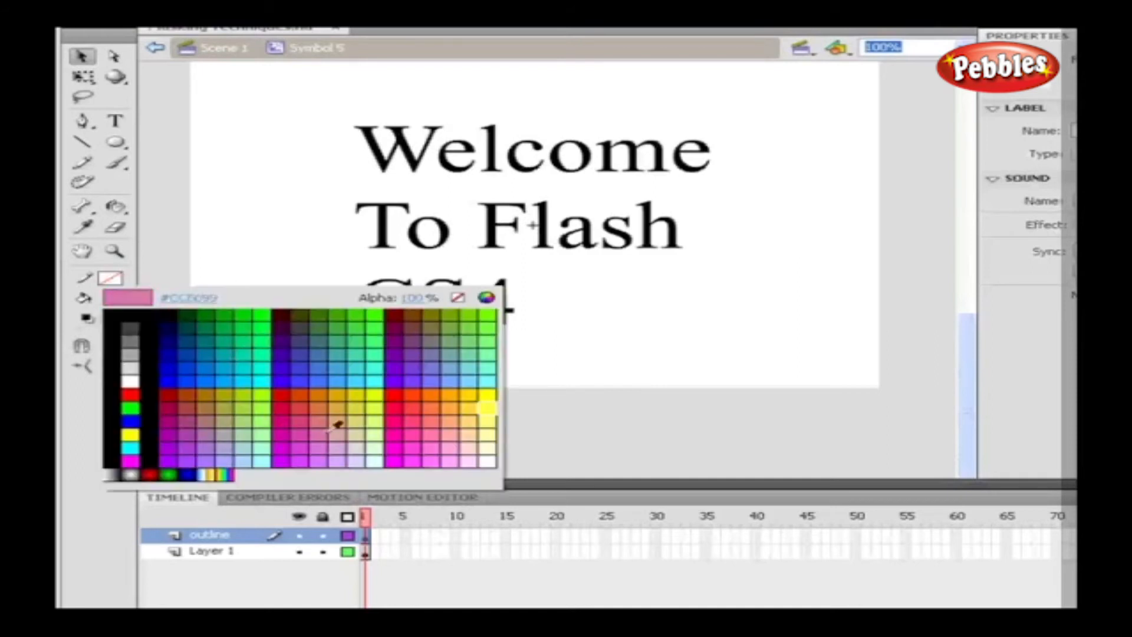
click(487, 395)
click(115, 207)
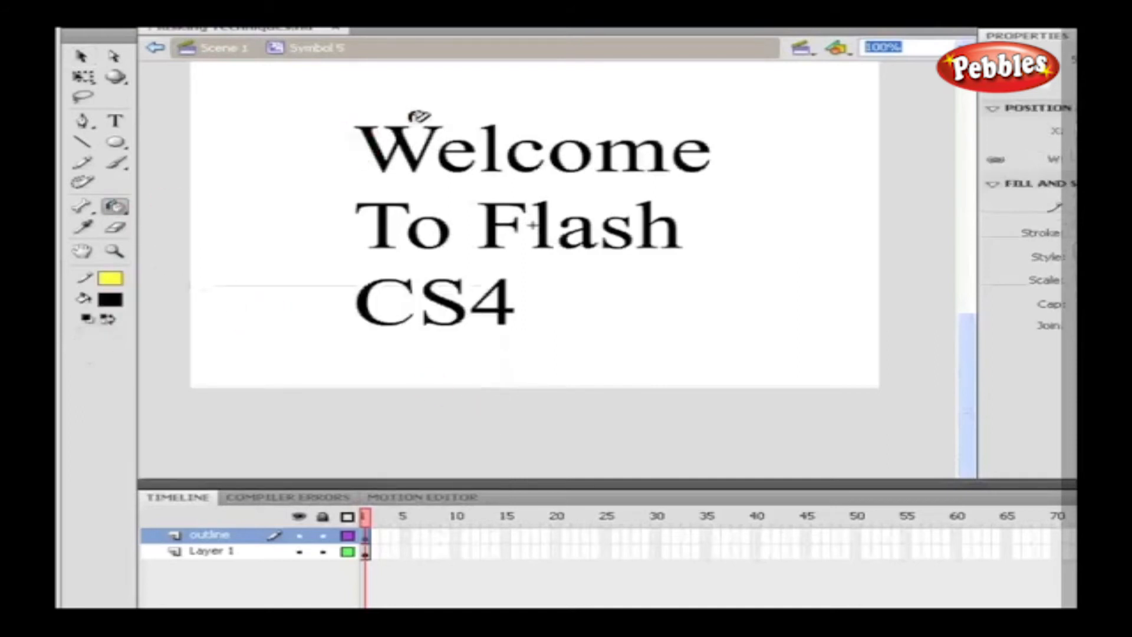
click(372, 132)
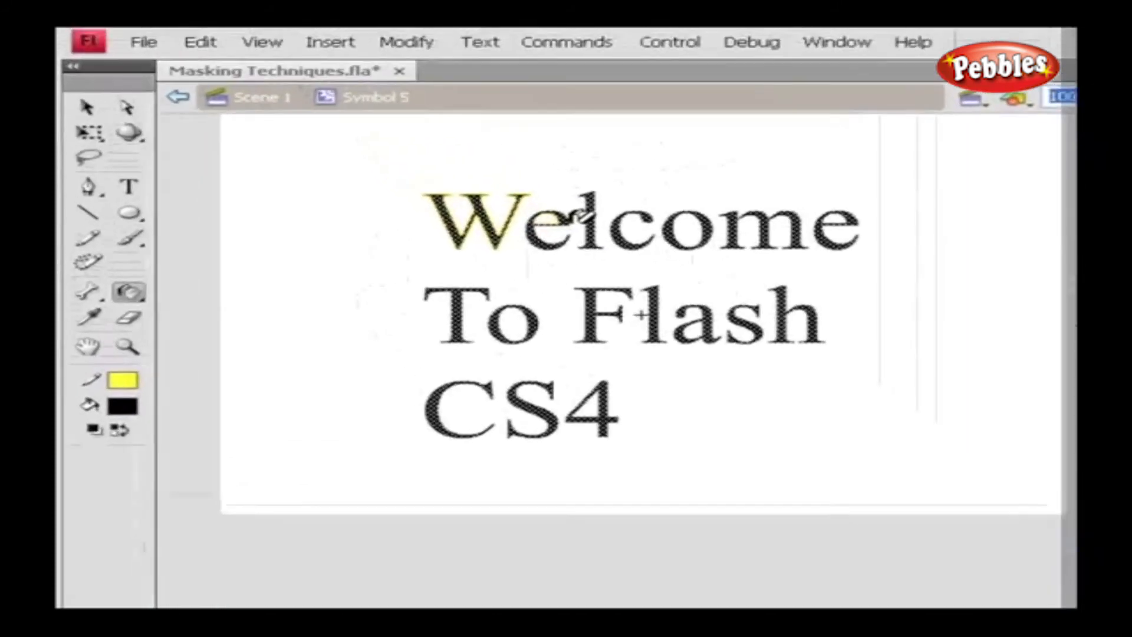
click(481, 162)
click(608, 202)
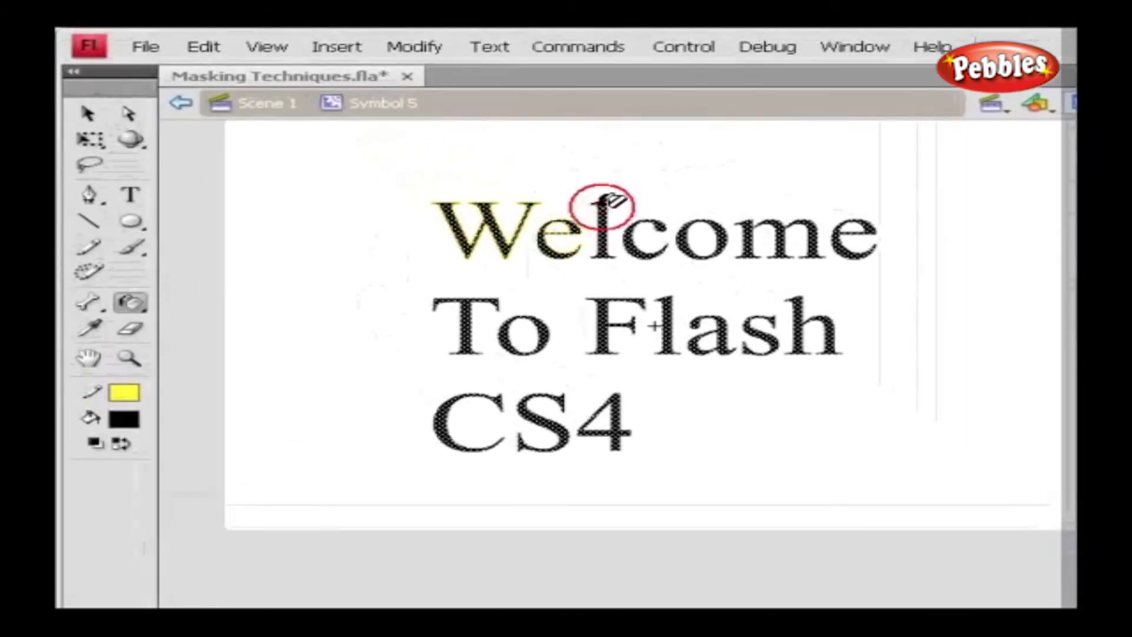
click(660, 223)
click(703, 233)
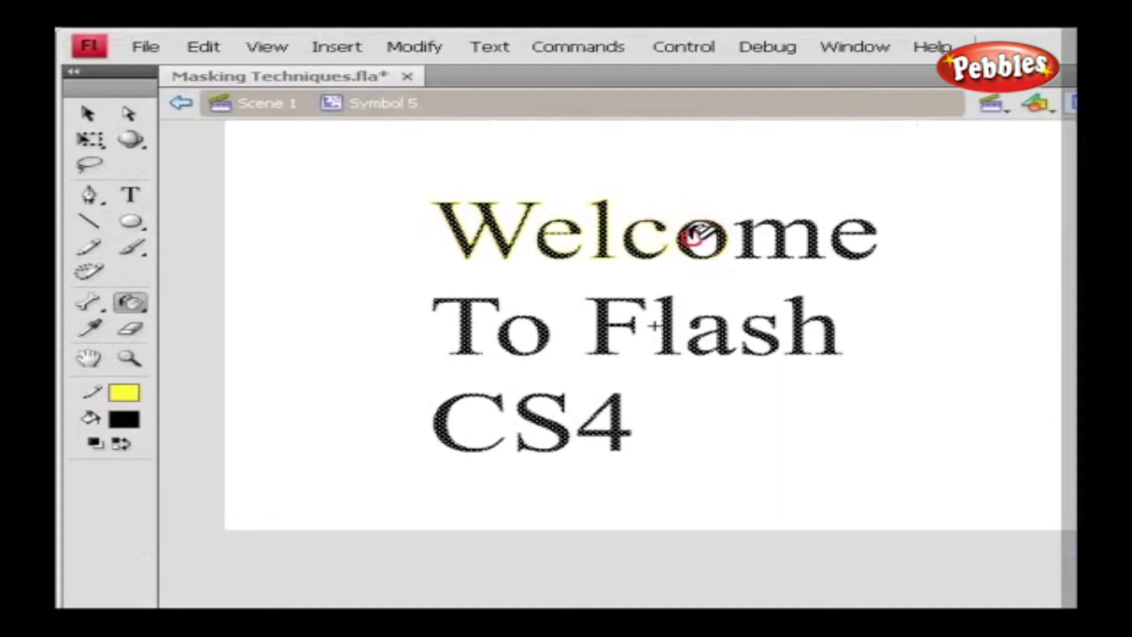
click(772, 231)
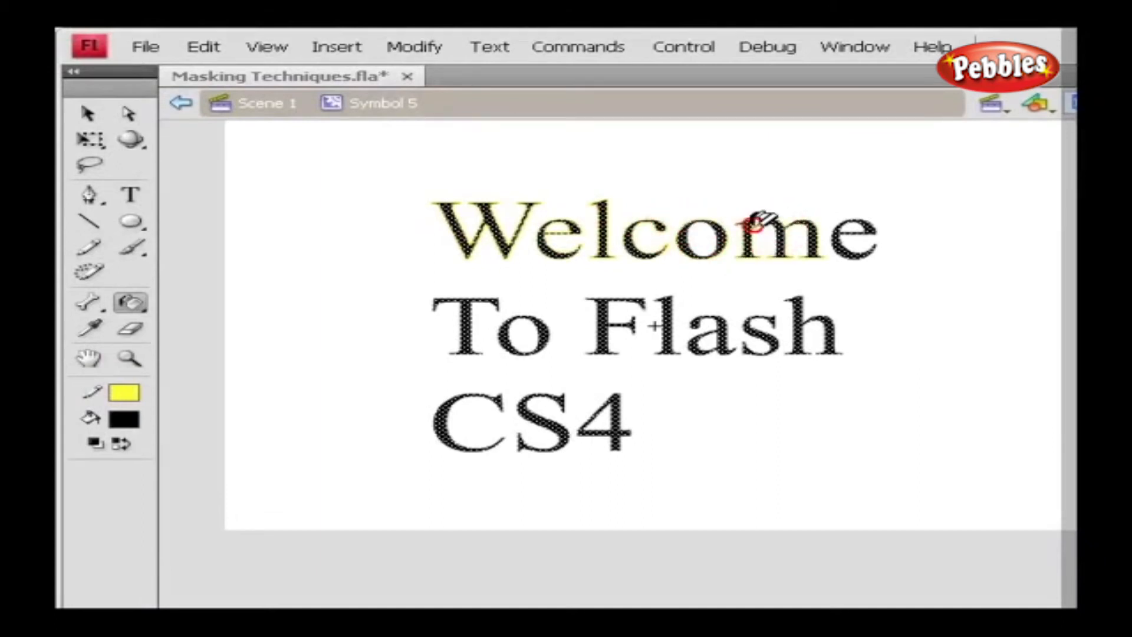